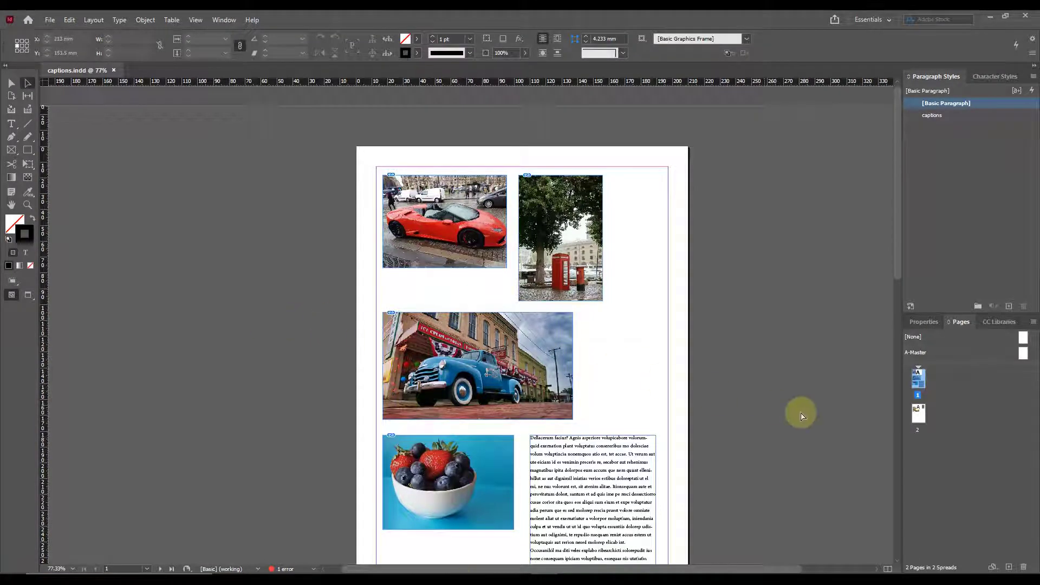
Step: Move the orange car image and the text frame beside it up to the top margin of page 2
scroll(796, 402, "down", 3)
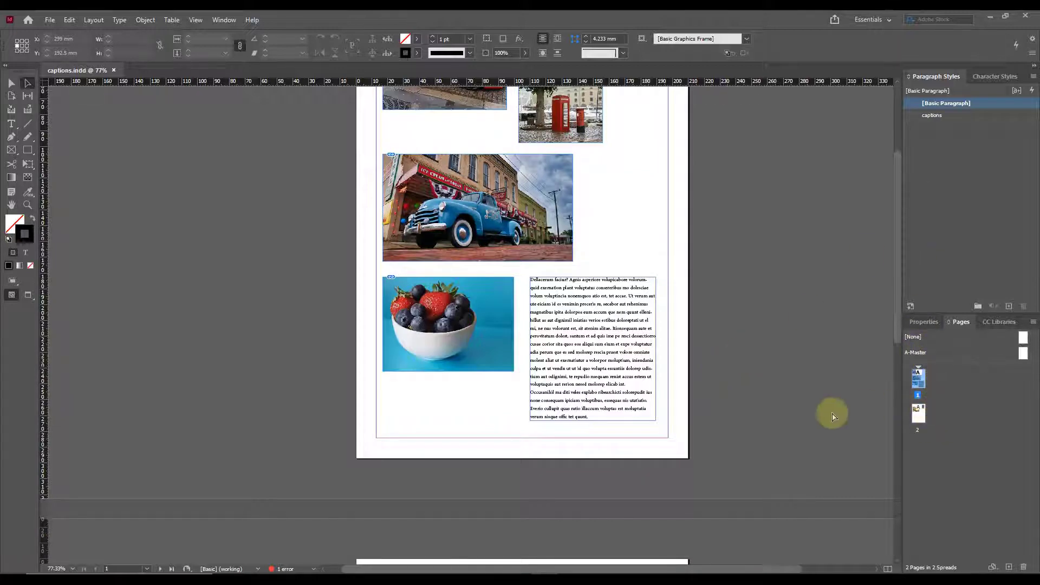
left_click(609, 313)
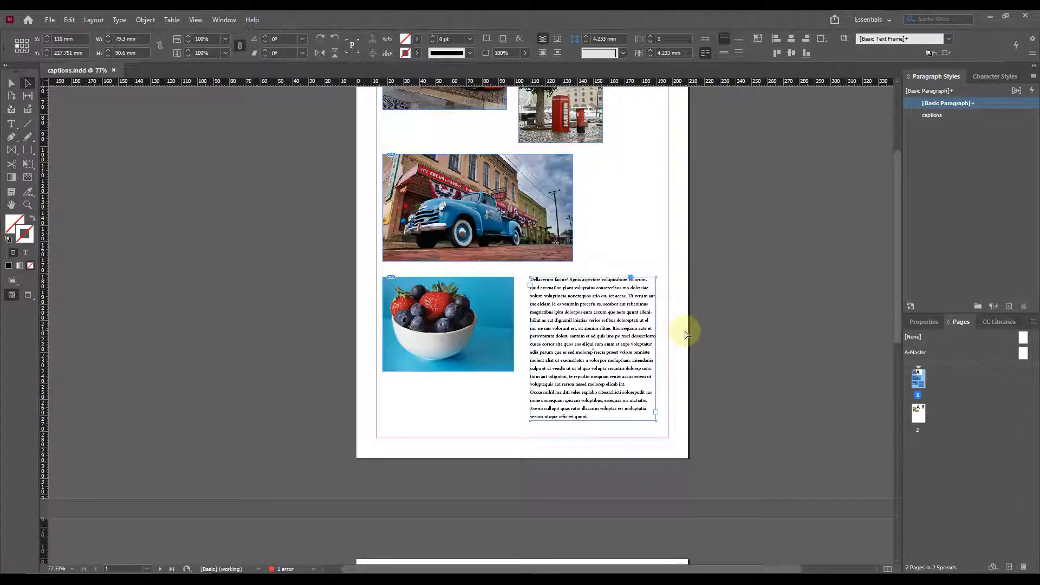
scroll(682, 336, "down", 6)
left_click(641, 304)
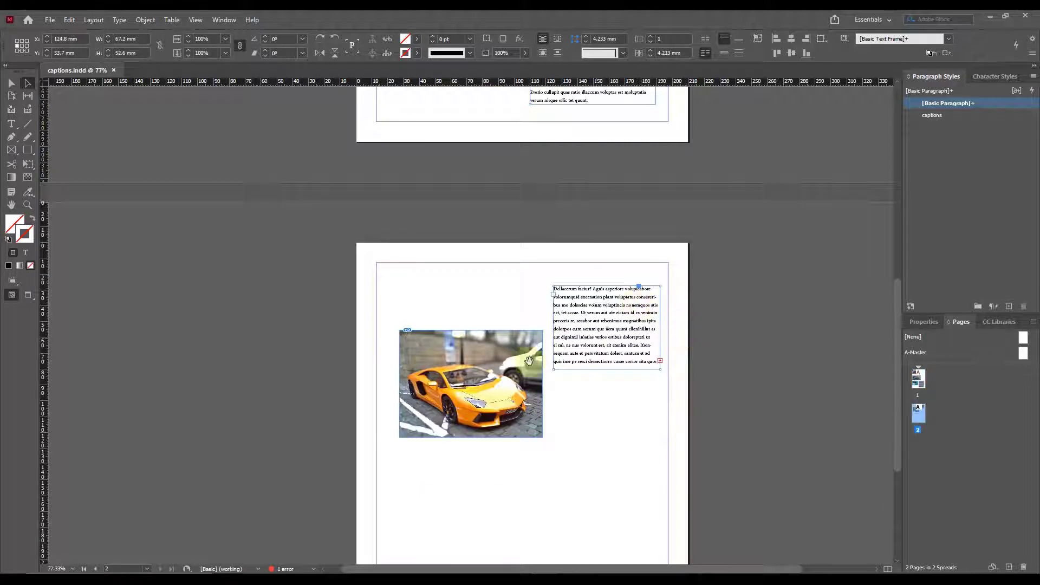
left_click(11, 83)
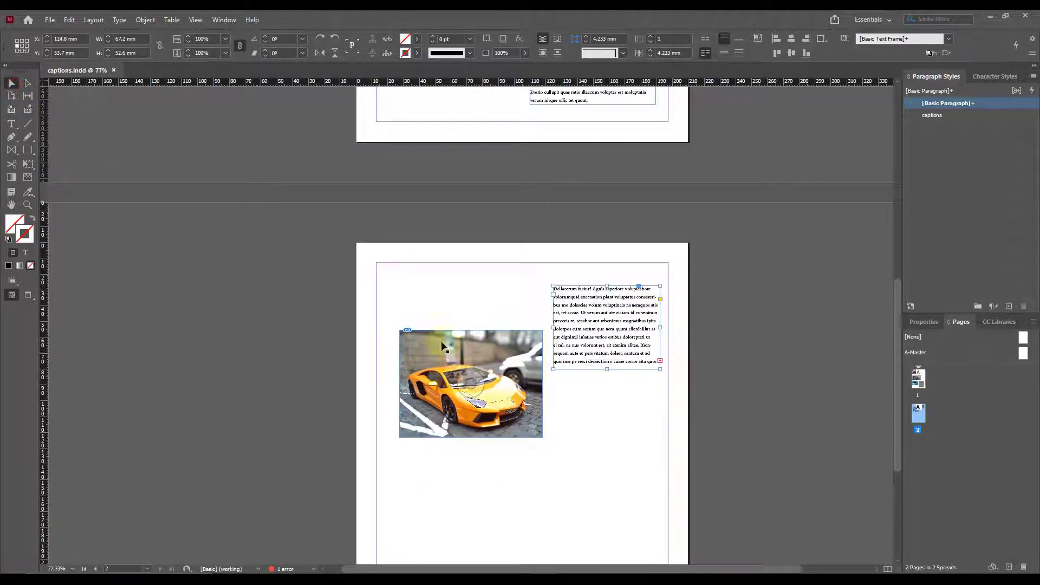
left_click_drag(437, 336, 421, 275)
left_click_drag(570, 298, 553, 282)
Step: Look over the placed images on page 1: the red car, phone box, blue truck and fruit bowl
scroll(674, 297, "up", 10)
left_click(443, 221)
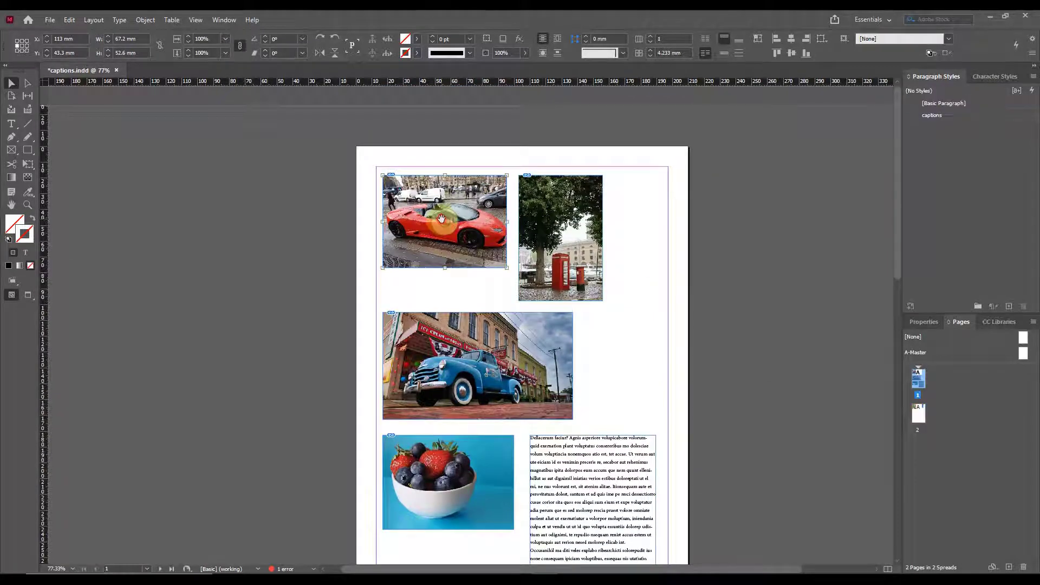
left_click(232, 202)
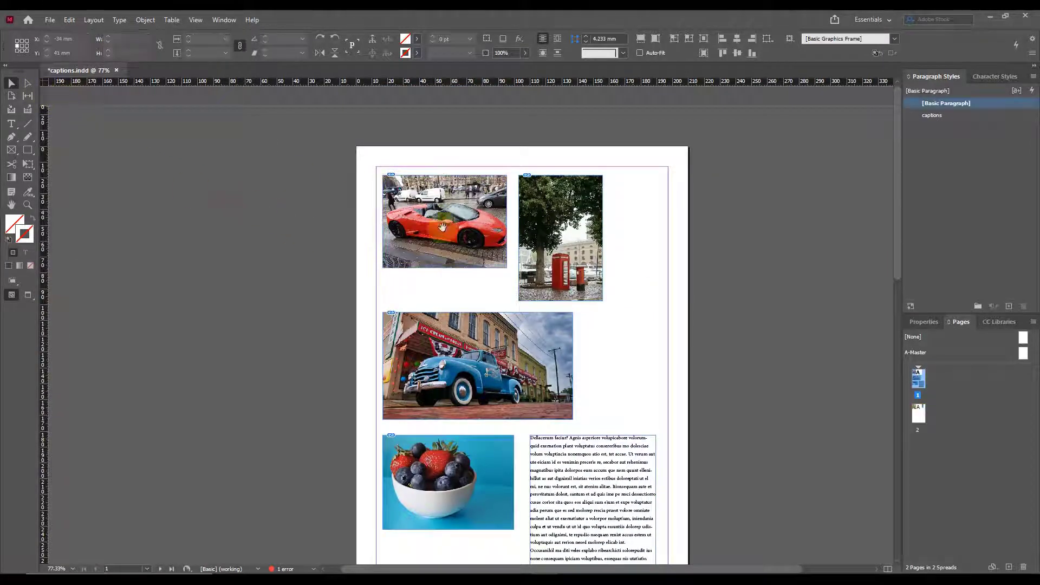
left_click(555, 324)
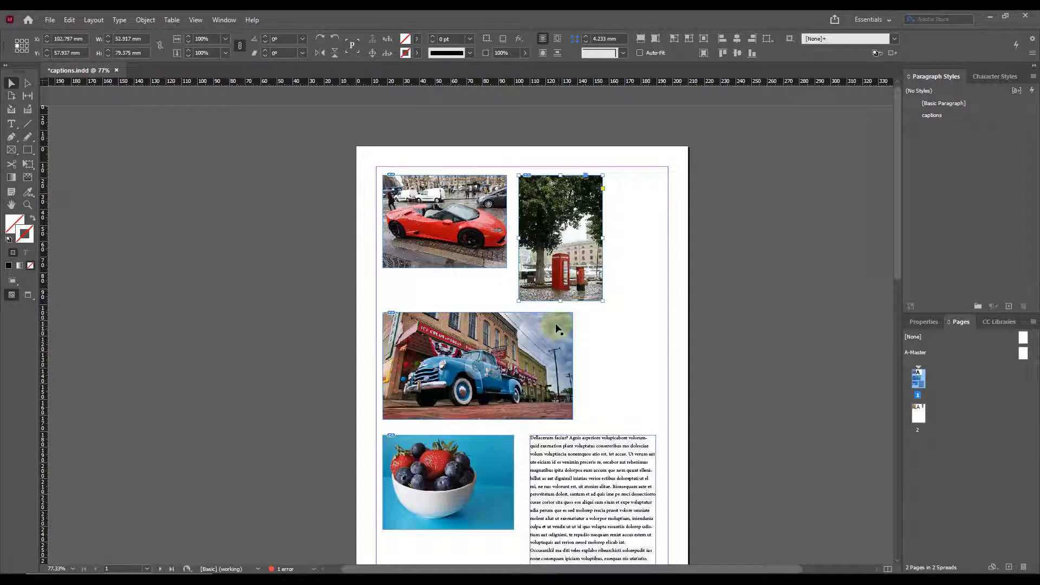
scroll(557, 326, "down", 1)
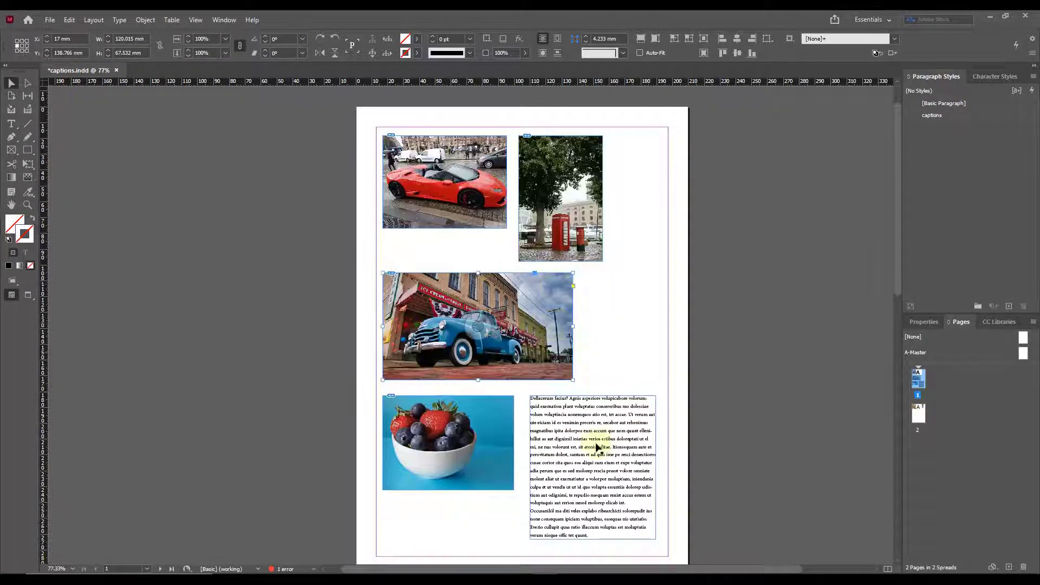
left_click(502, 416)
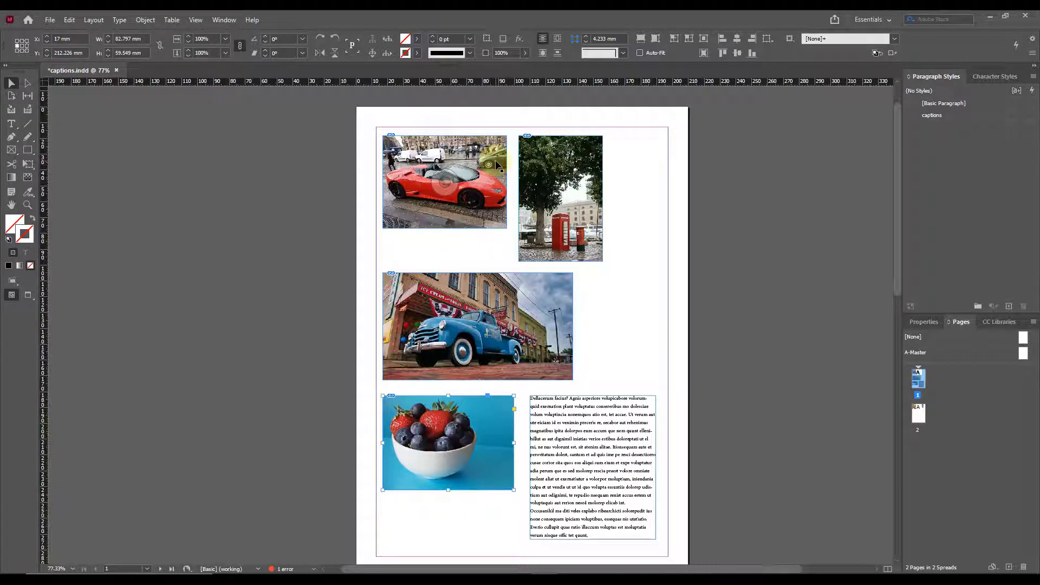
Step: Compare the text frames on pages 1 and 2, checking their out ports for overset text
scroll(766, 303, "down", 5)
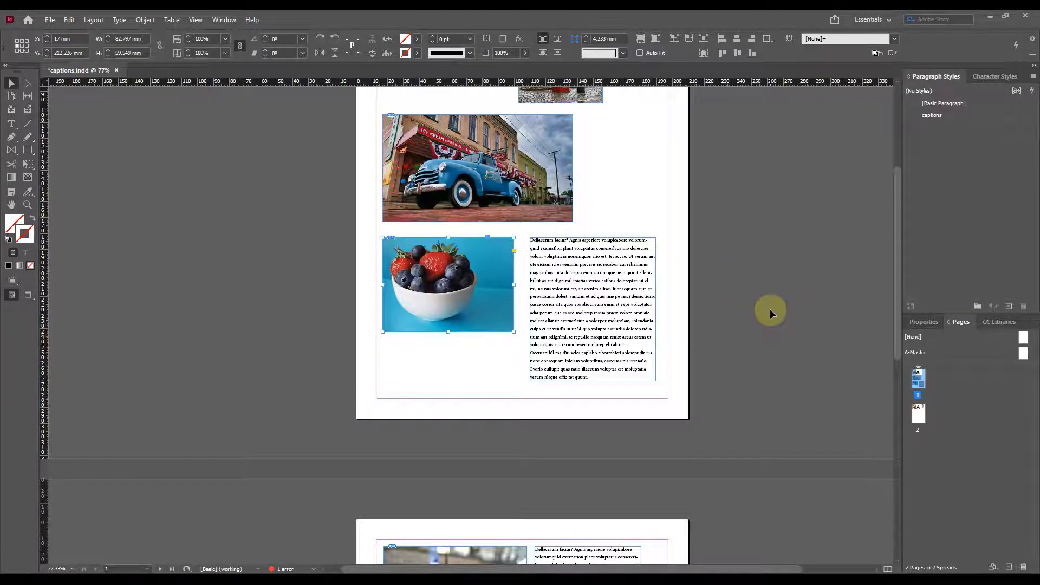
scroll(771, 313, "down", 1)
left_click(595, 239)
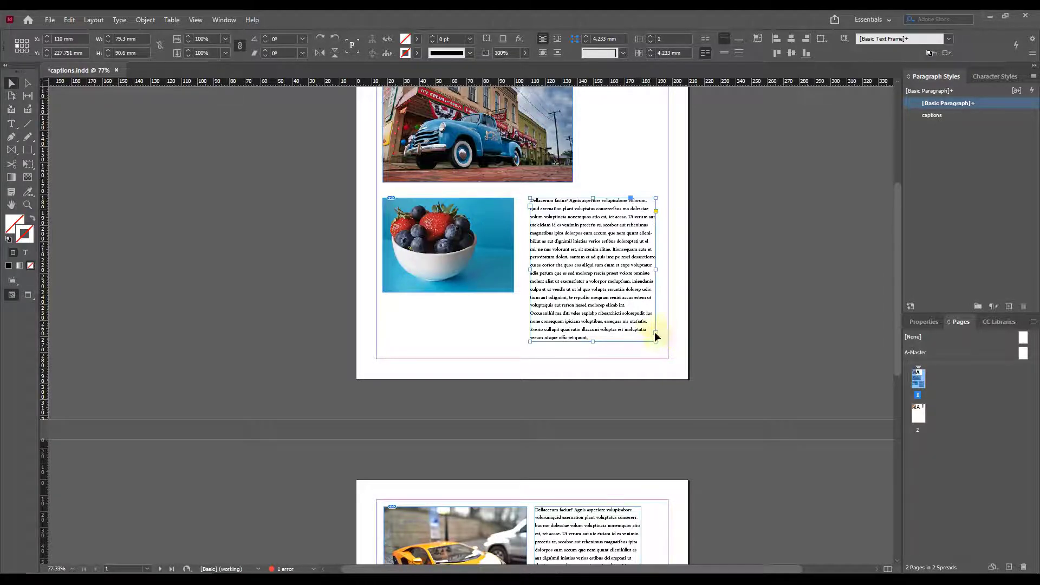
scroll(659, 339, "down", 5)
left_click(600, 342)
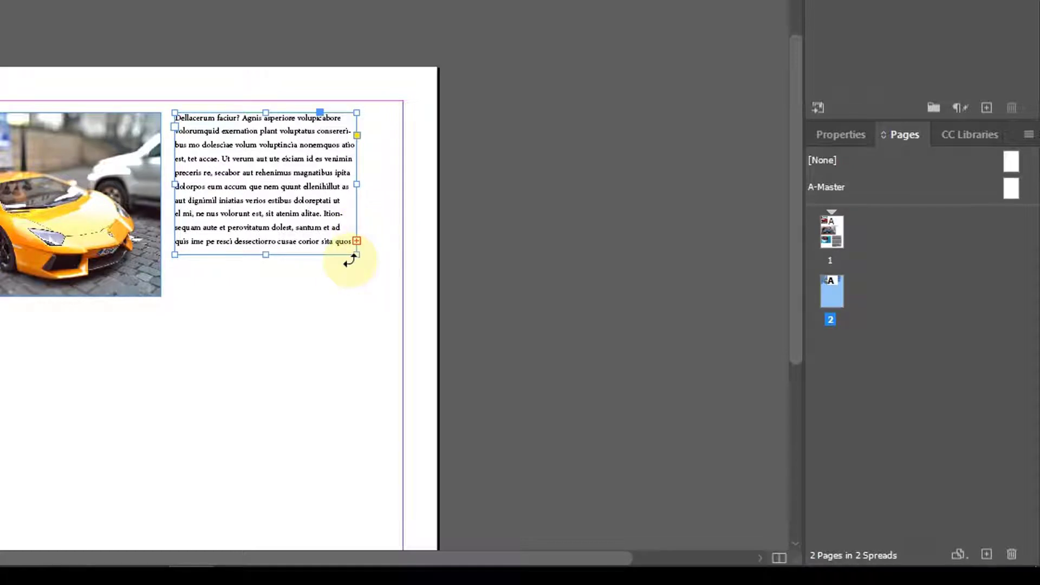
scroll(368, 265, "up", 3)
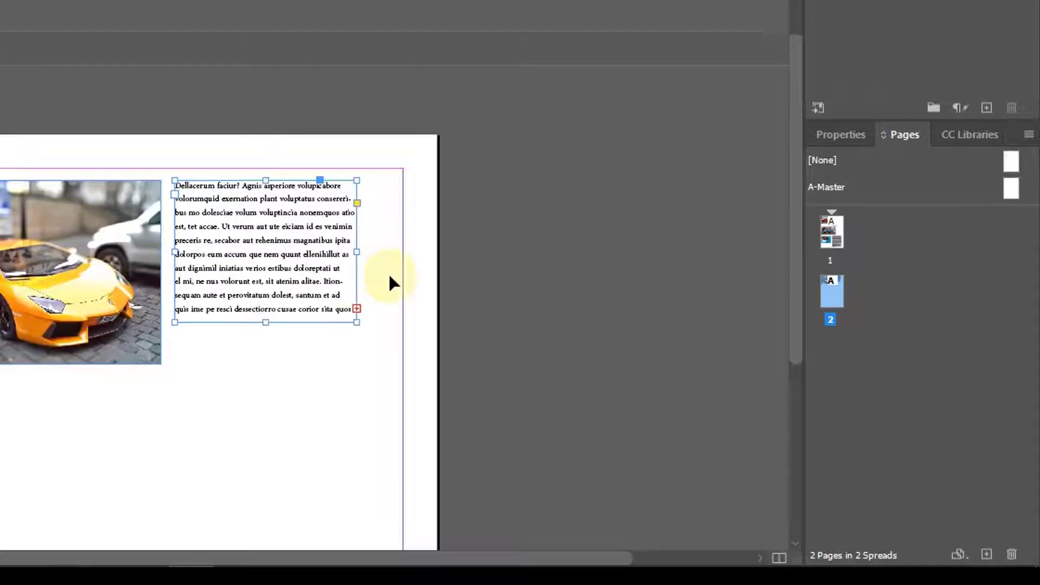
left_click(302, 227)
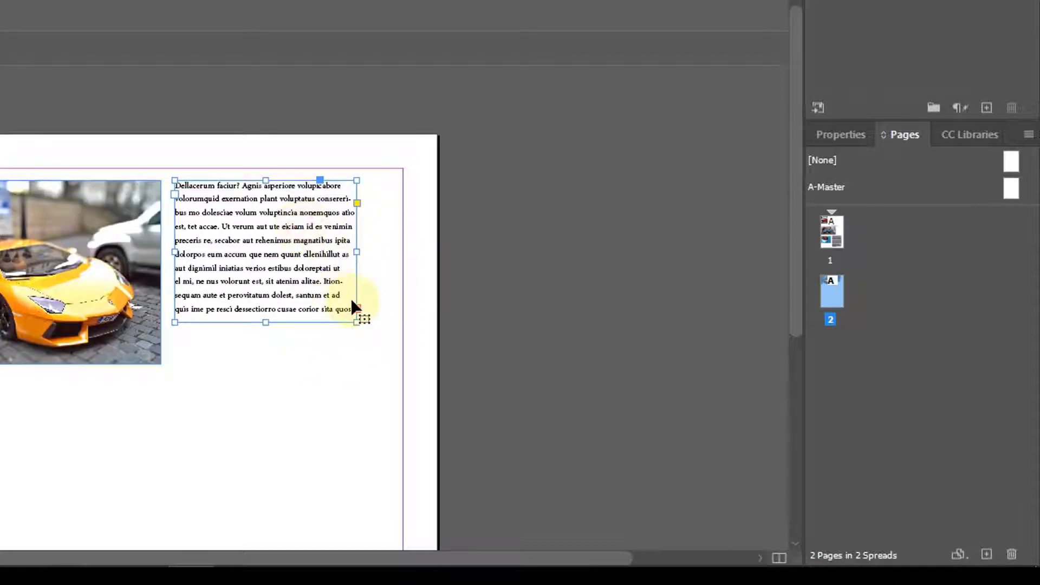
left_click(480, 323)
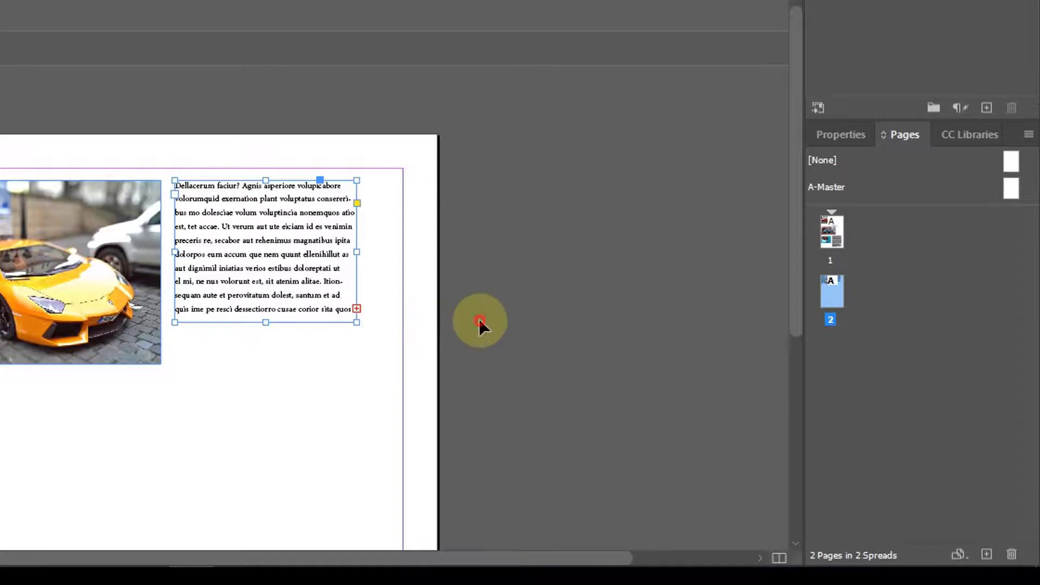
scroll(477, 323, "up", 5)
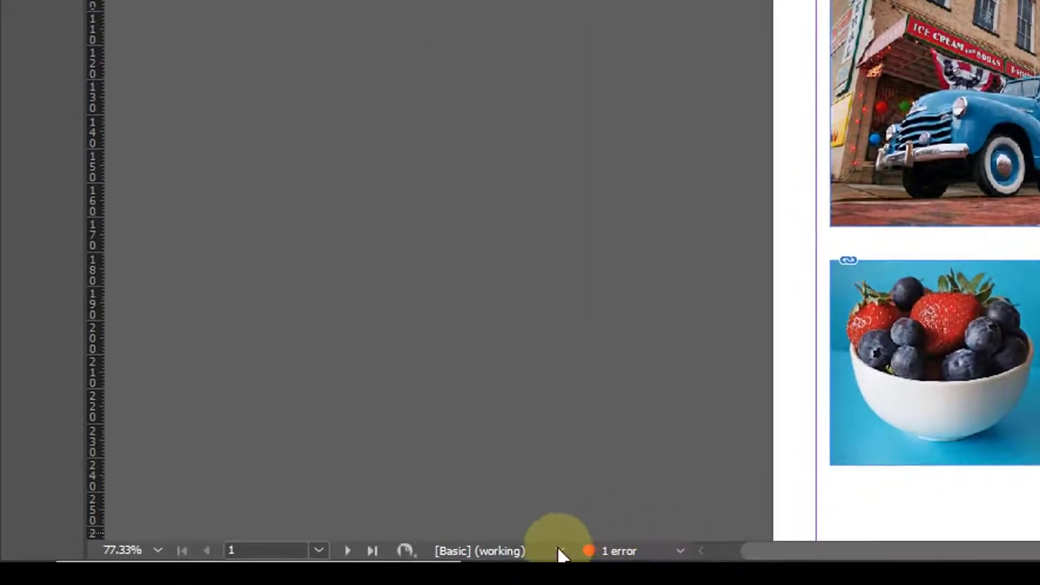
Step: Display the Preflight panel and place it beside page 1
left_click(680, 551)
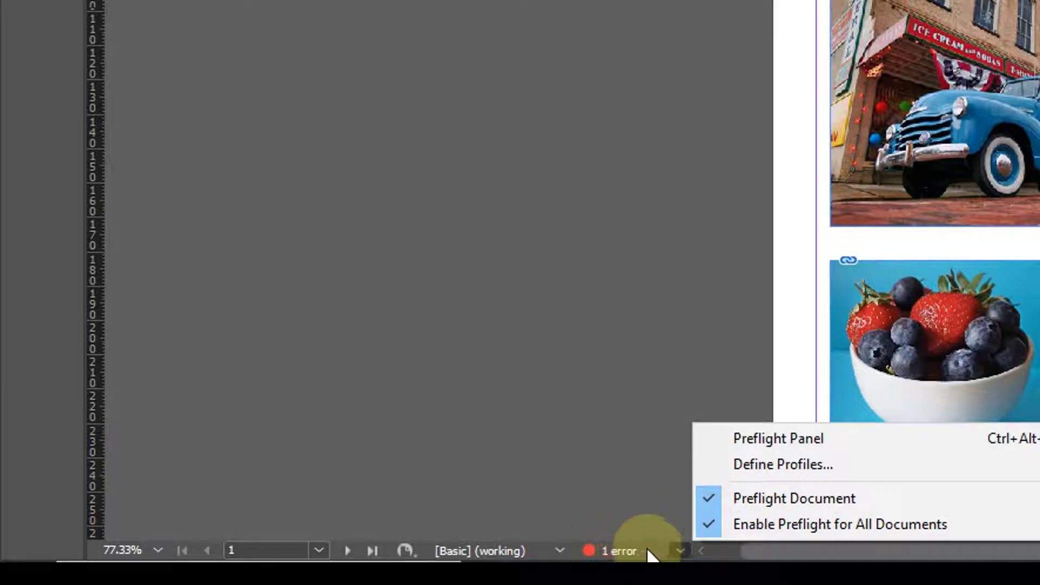
left_click(579, 425)
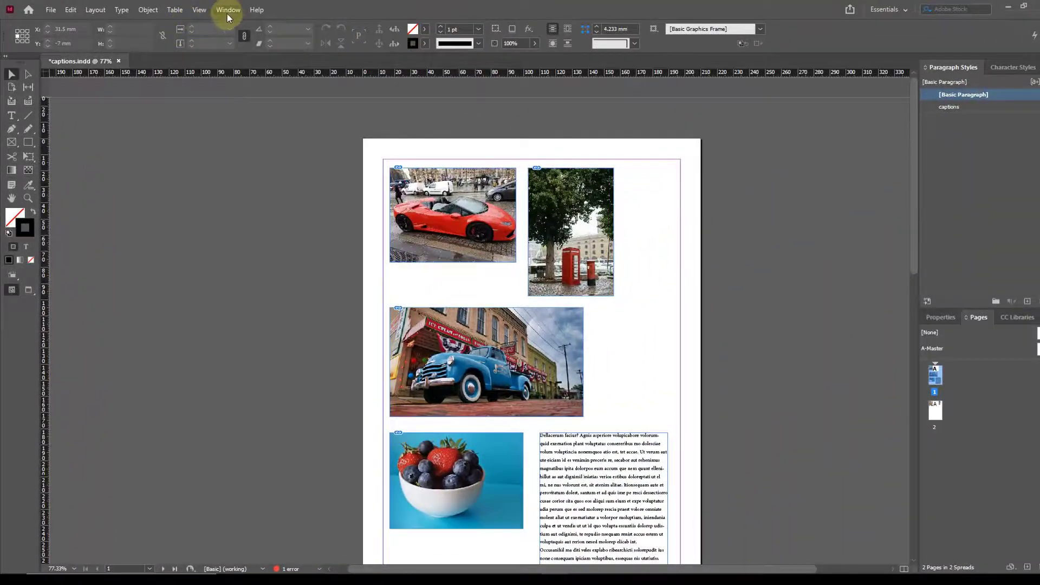
left_click(228, 16)
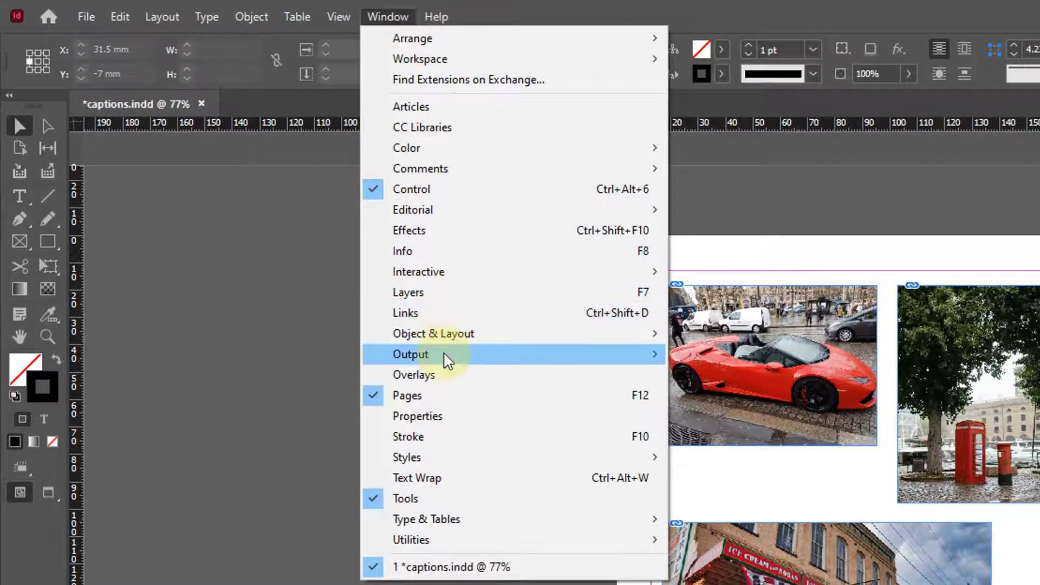
mouse_move(448, 357)
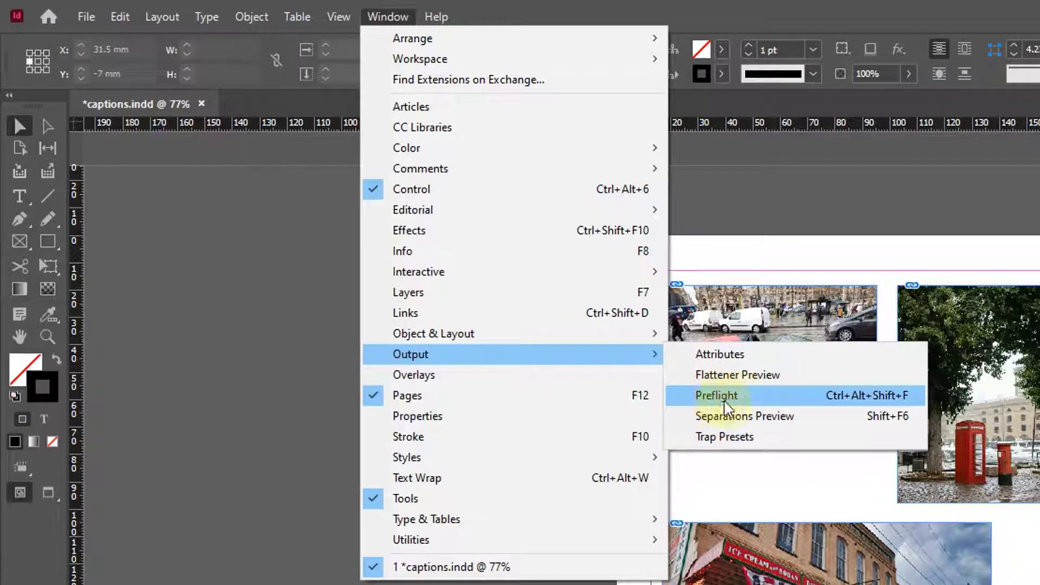
left_click(741, 398)
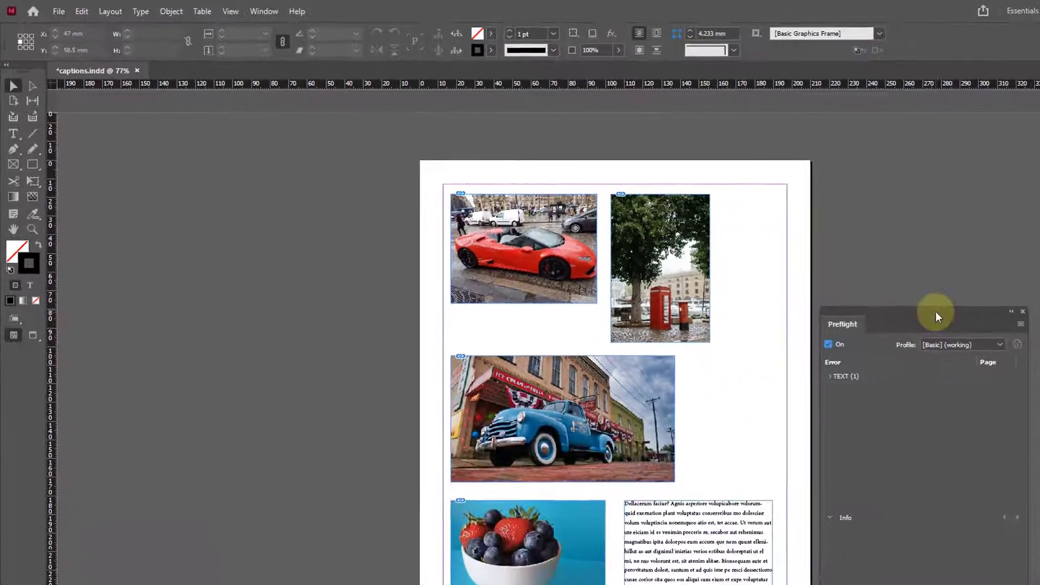
mouse_move(943, 173)
left_mouse_down()
mouse_move(947, 128)
mouse_move(926, 172)
left_mouse_up()
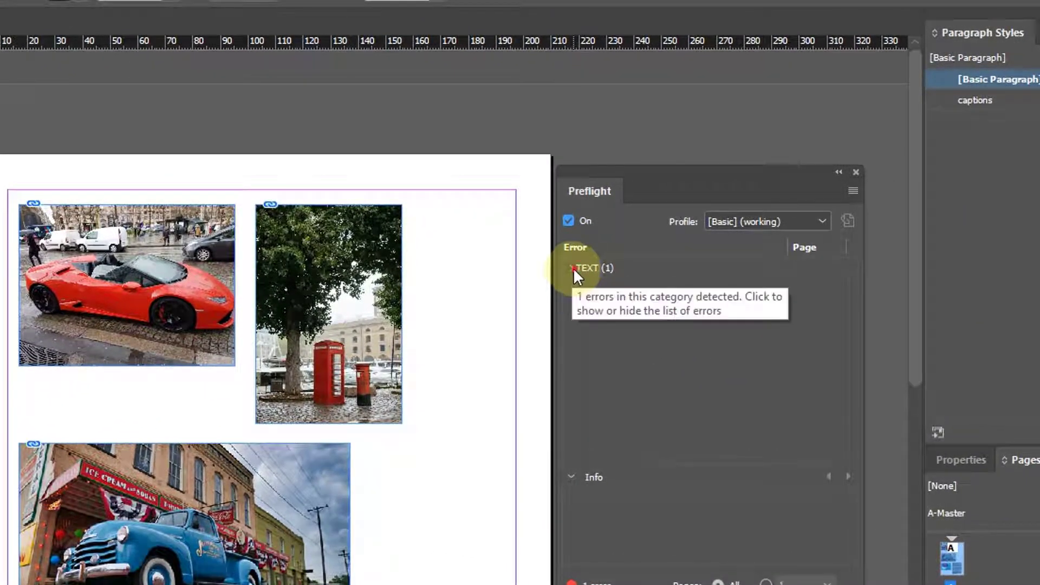
Step: Expand the Preflight text errors down to the overset text frame and jump to that frame on page 2
left_click(571, 268)
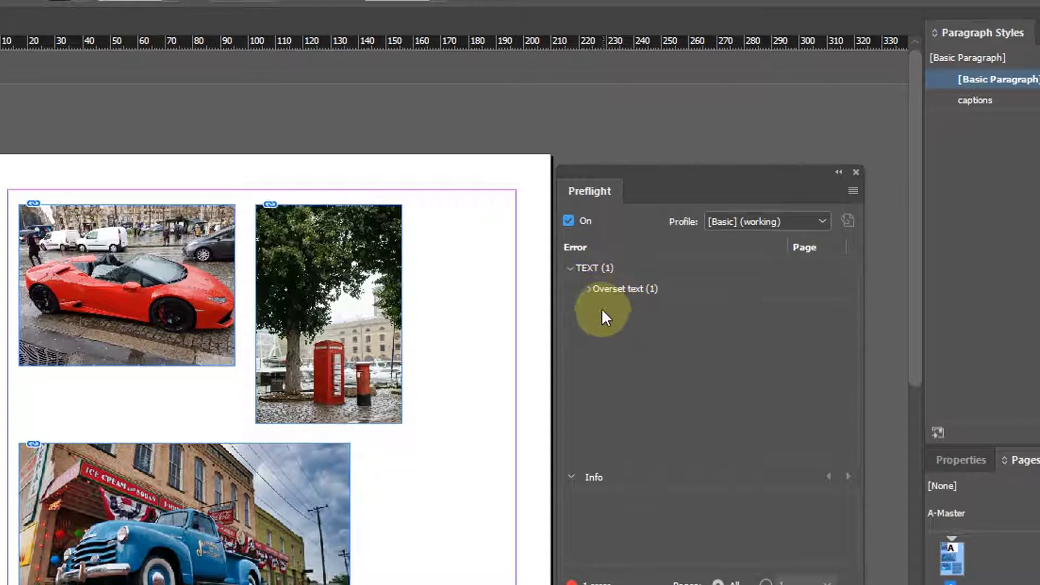
left_click(590, 289)
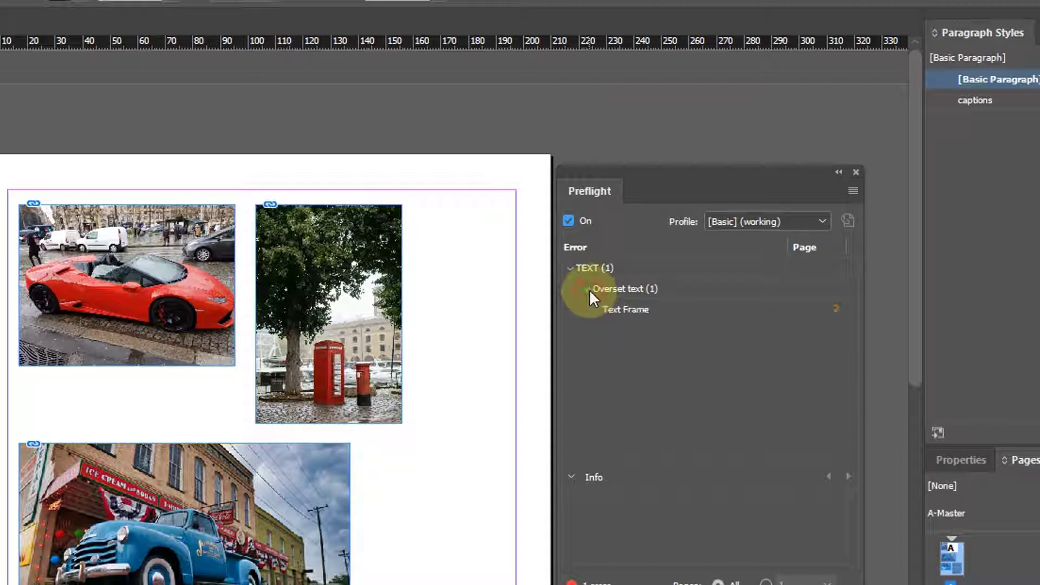
left_click(632, 312)
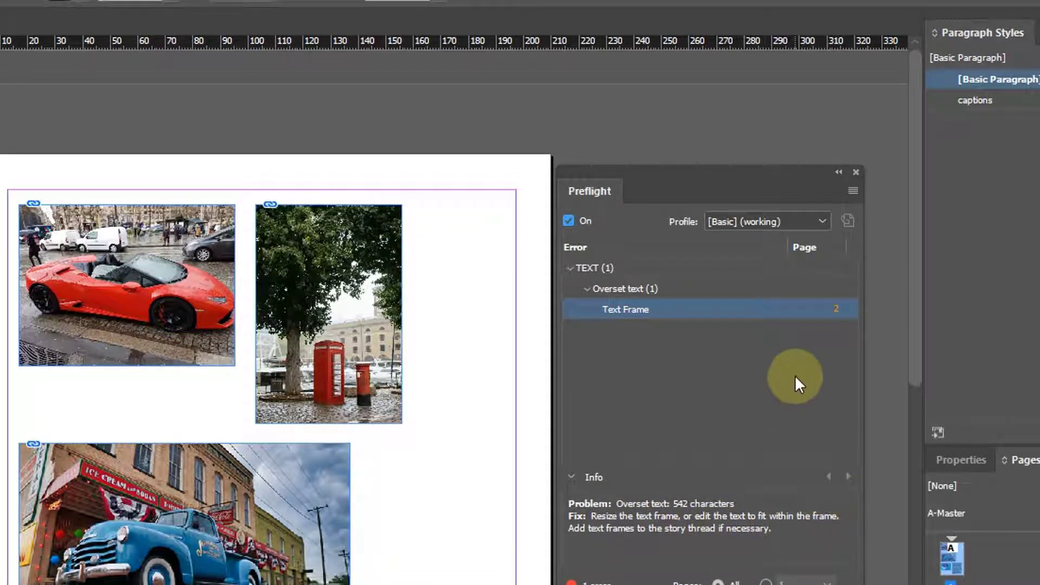
left_click(844, 321)
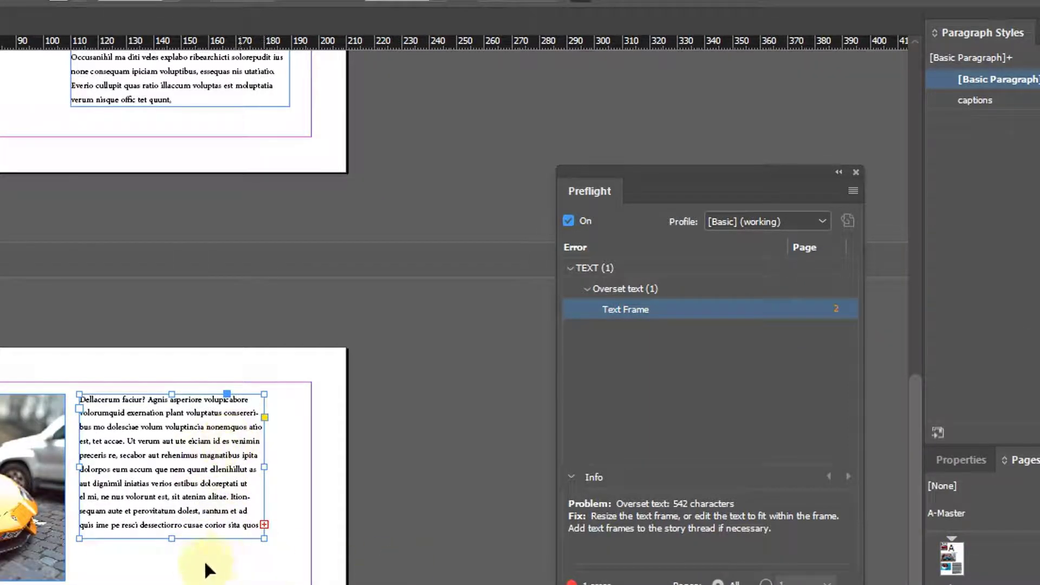
Step: Enlarge the overset text frame on page 2 out to the side margin and downward until all its text fits, then deselect it
left_click_drag(174, 540, 174, 584)
left_click_drag(291, 440, 334, 440)
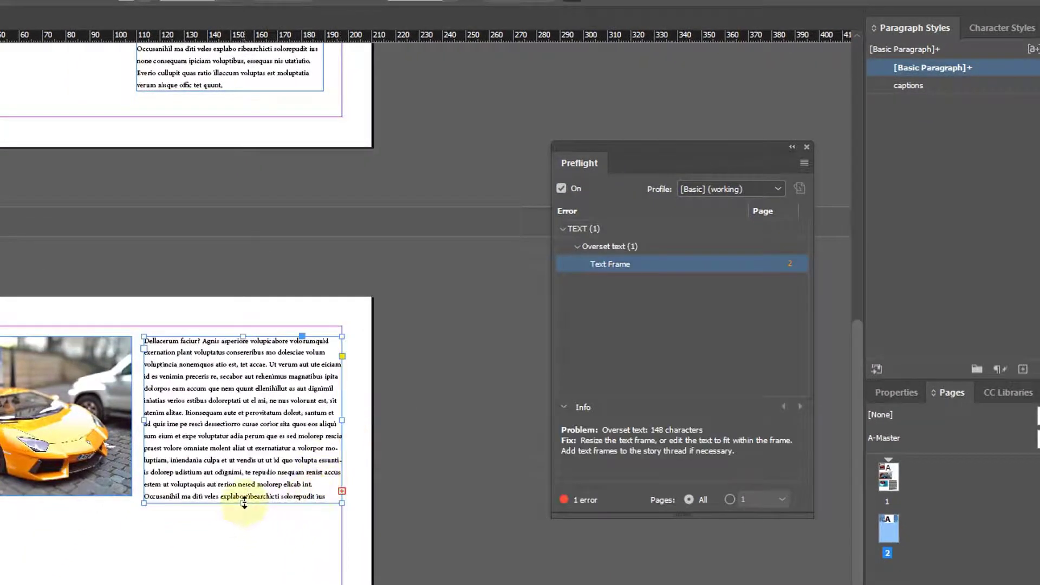
left_click_drag(243, 502, 253, 540)
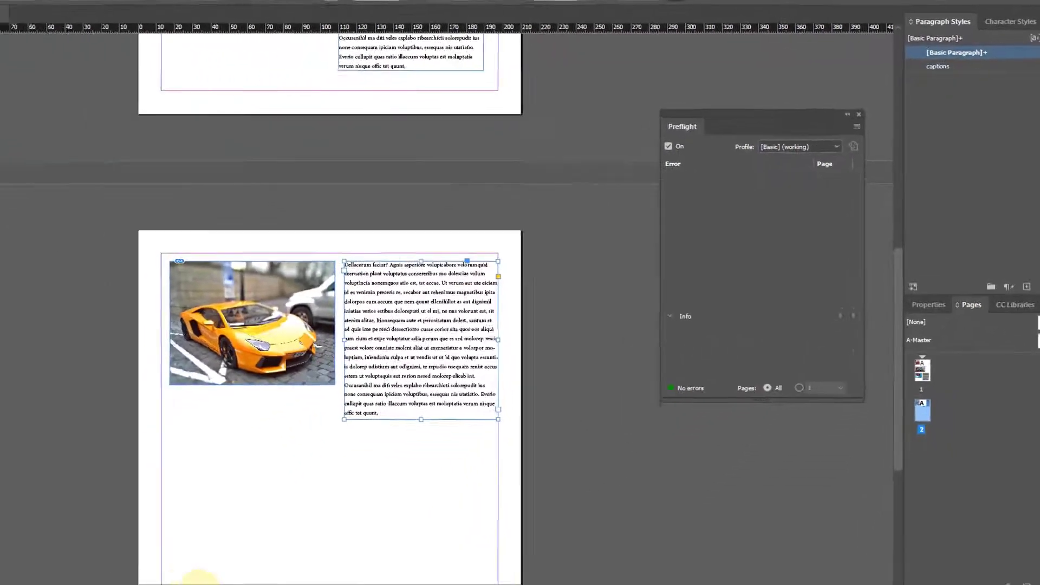
left_click(406, 477)
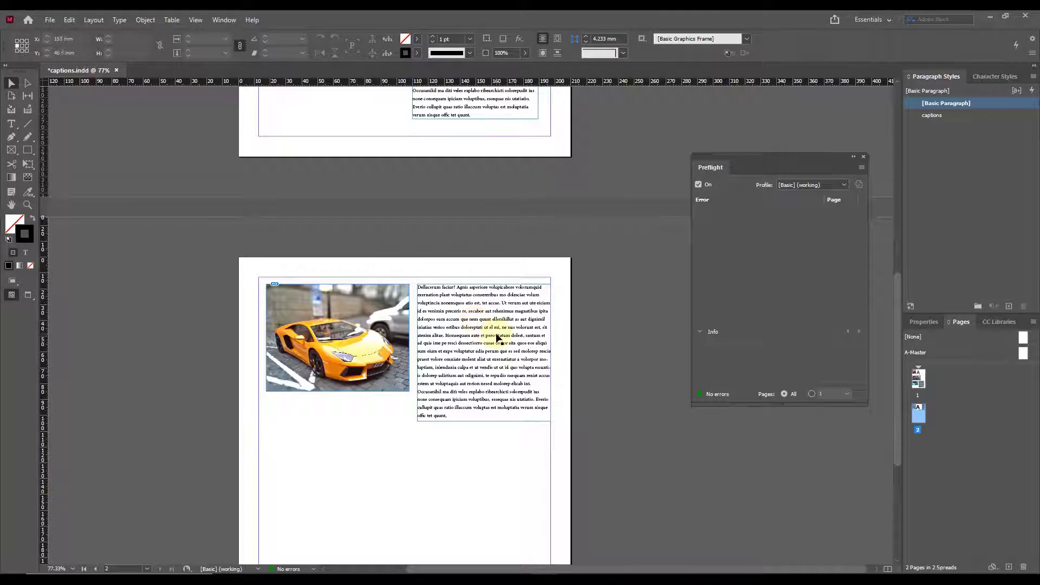
Step: Open the preflight profile definitions and examine the LINKS checks of the [Basic] profile with the other categories collapsed
scroll(487, 333, "up", 6)
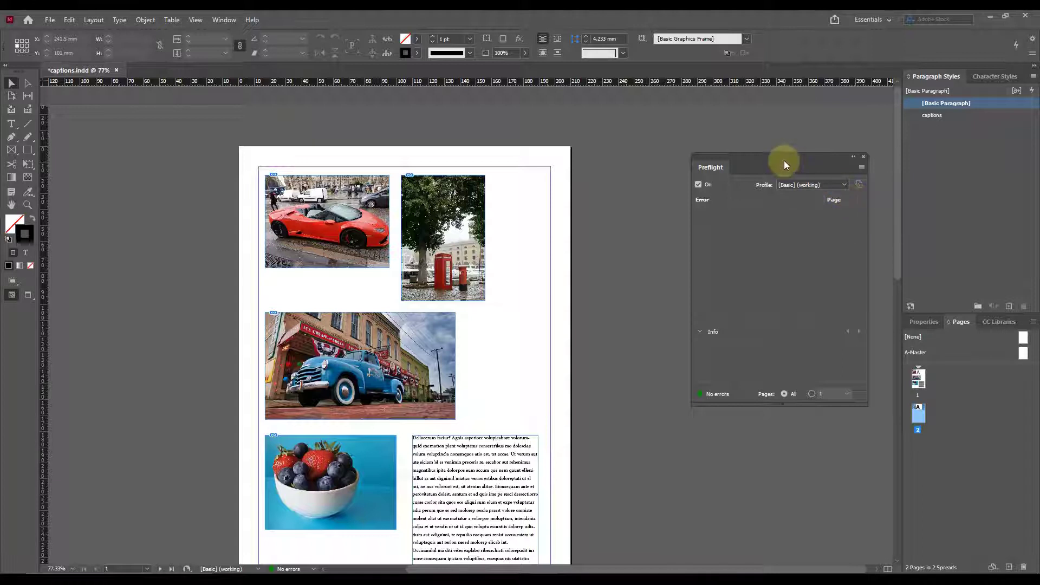
left_click_drag(784, 157, 801, 100)
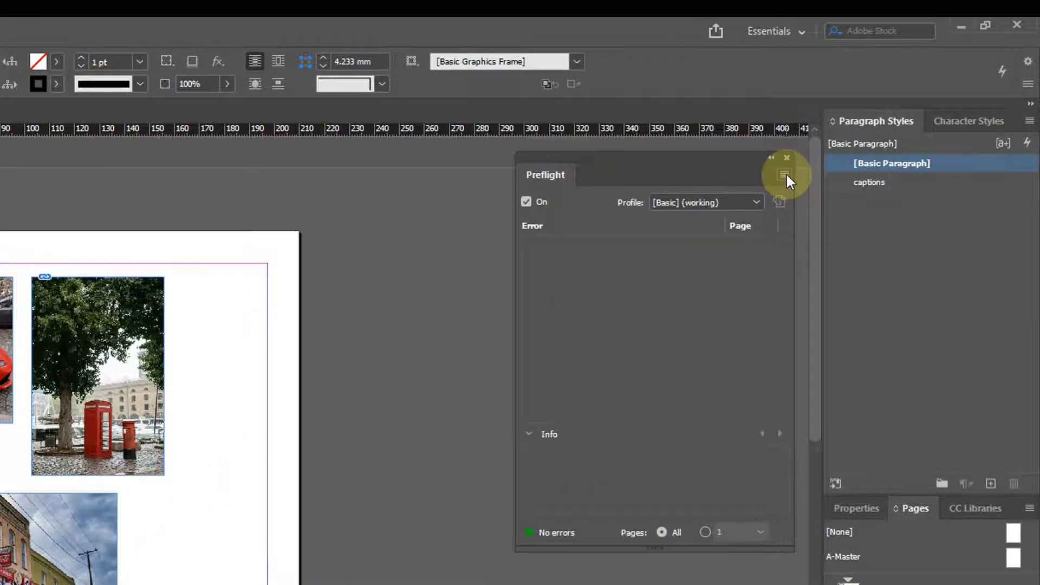
left_click(785, 174)
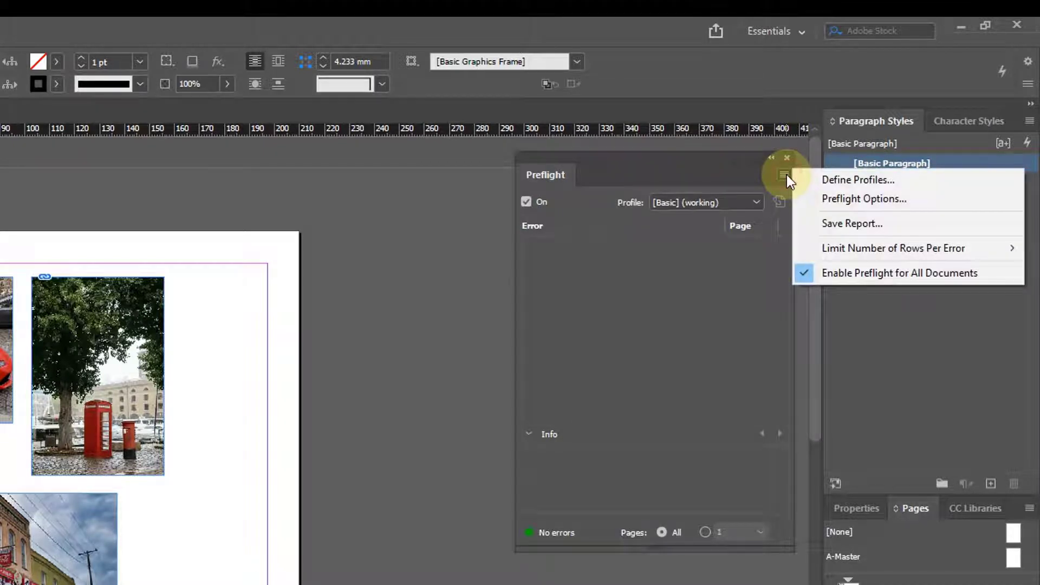
left_click(874, 183)
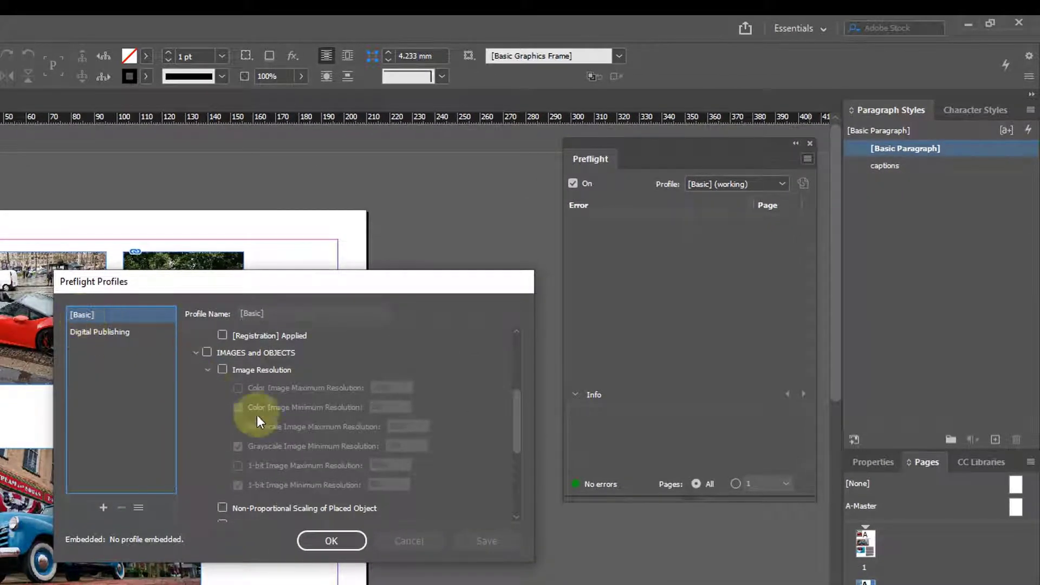
left_click(197, 353)
left_click(196, 335)
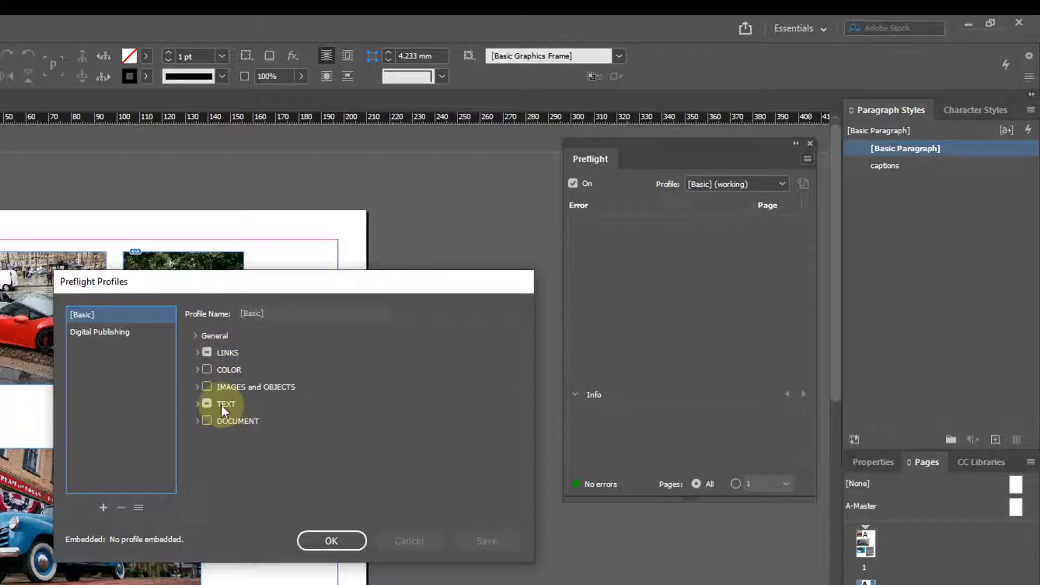
left_click(196, 353)
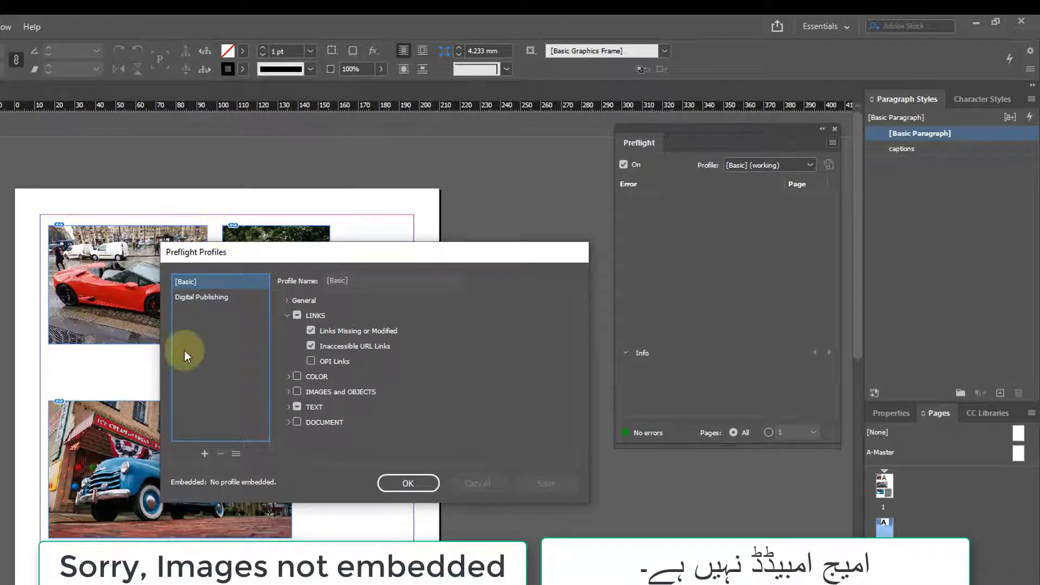
Step: Examine the TEXT checks of the [Basic] profile, including Overset Text and Font Missing, and collapse the TEXT and LINKS categories
left_click(289, 409)
scroll(362, 442, "down", 1)
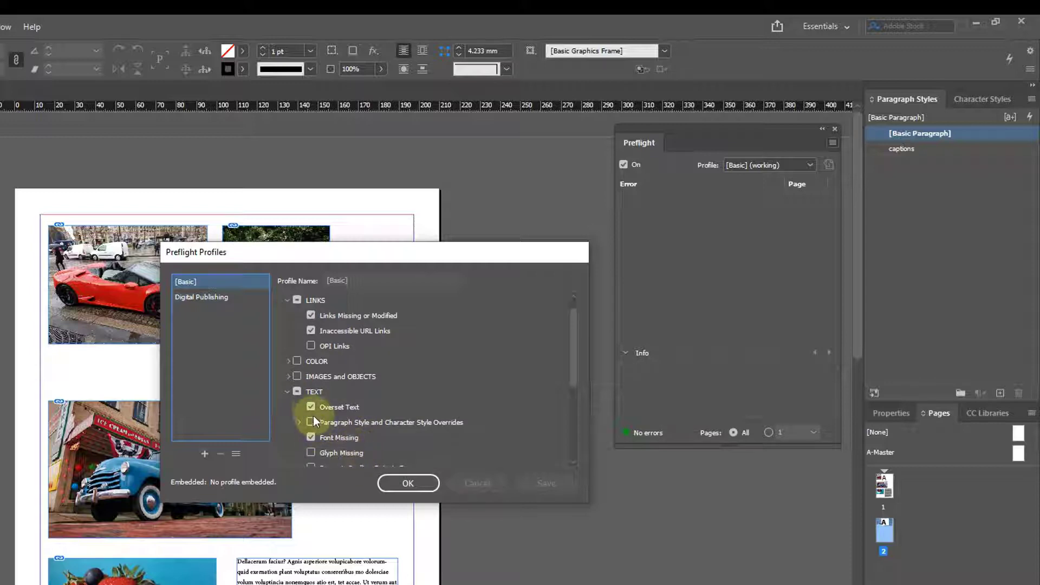
scroll(347, 418, "down", 1)
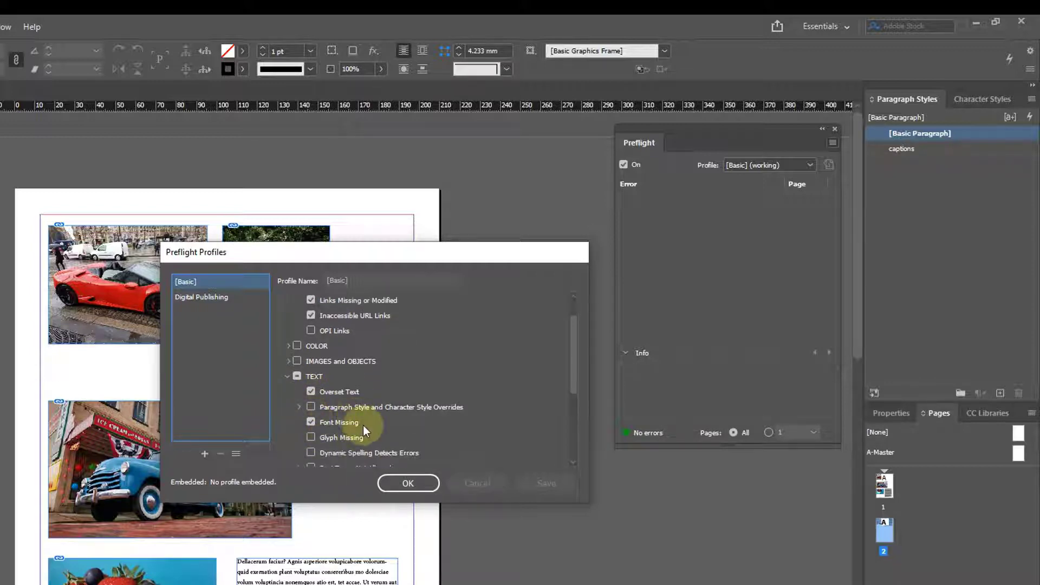
scroll(323, 425, "down", 2)
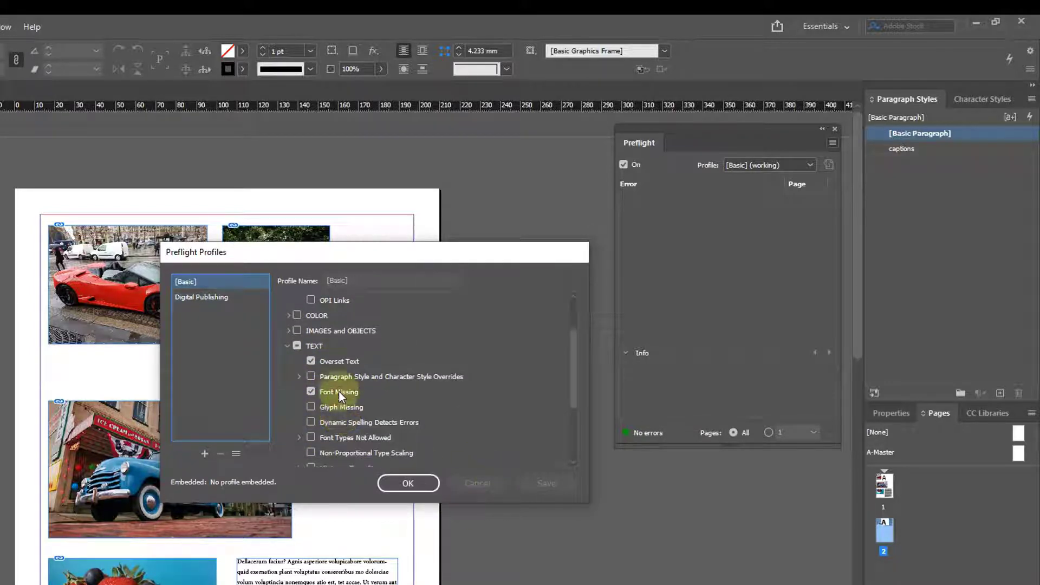
scroll(327, 372, "up", 4)
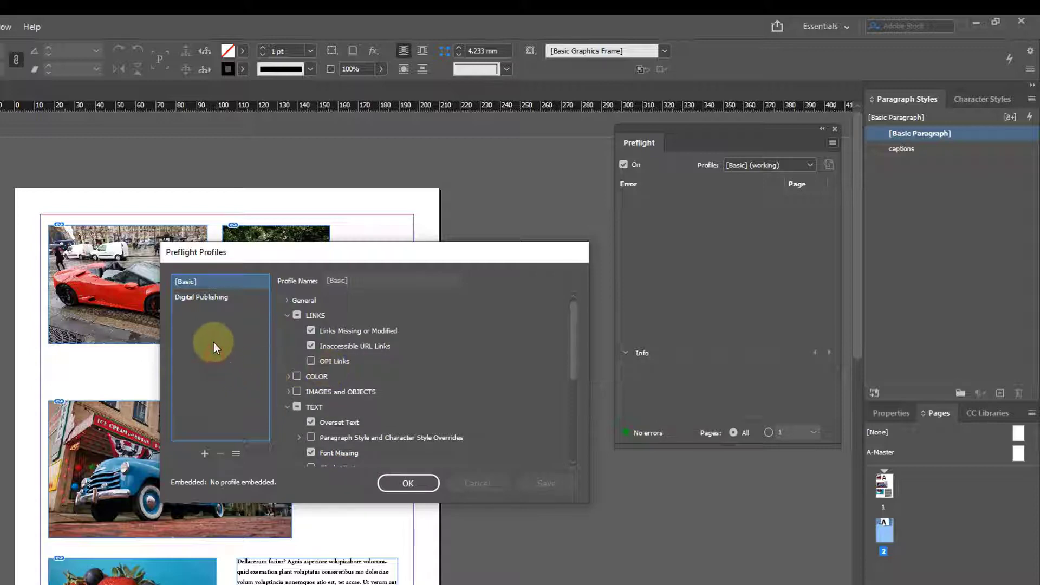
left_click(287, 316)
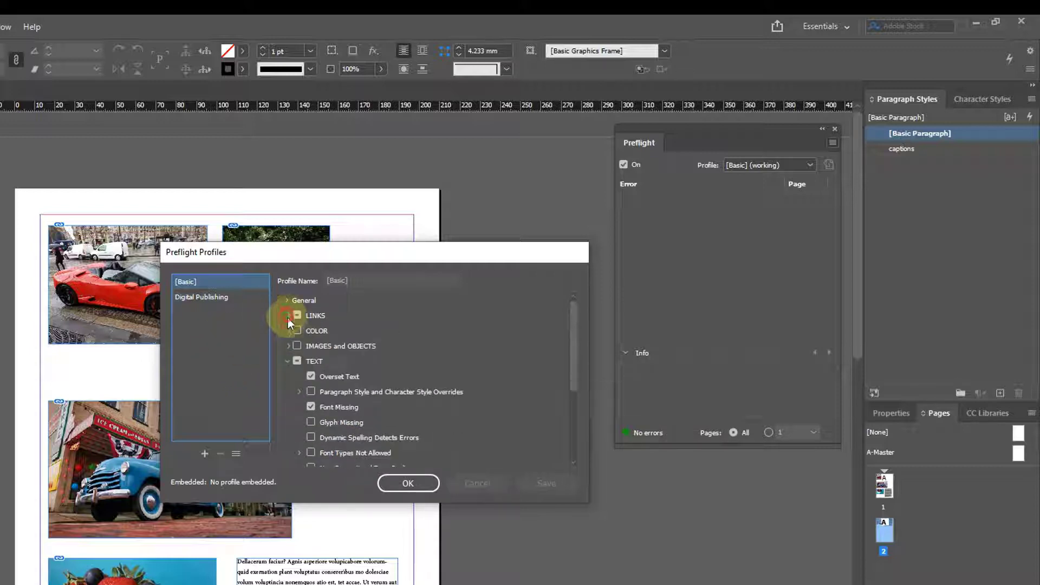
left_click(286, 361)
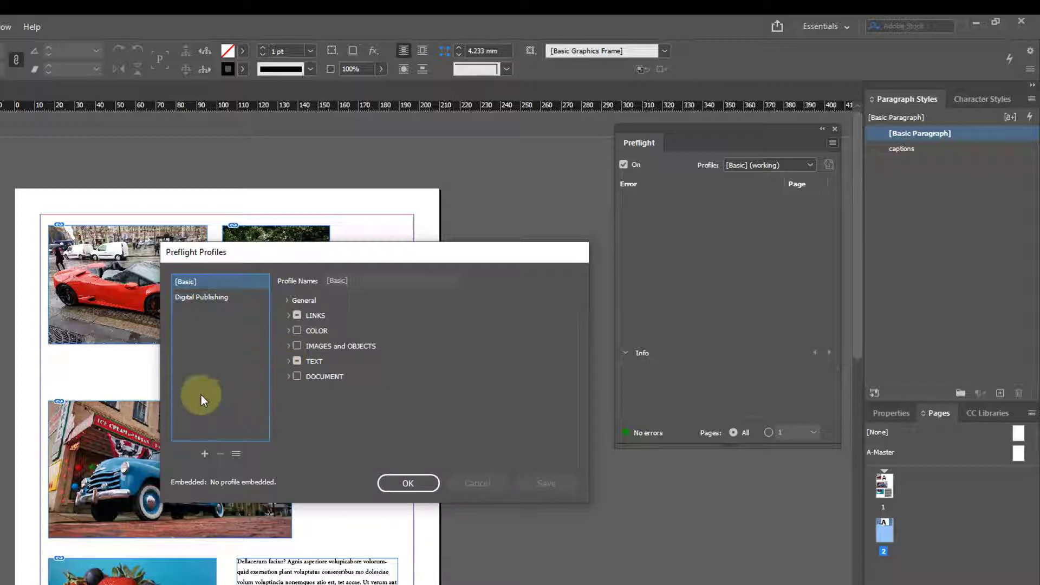
Step: Create a new preflight profile named "techgalaxy profile" and save it
left_click(205, 454)
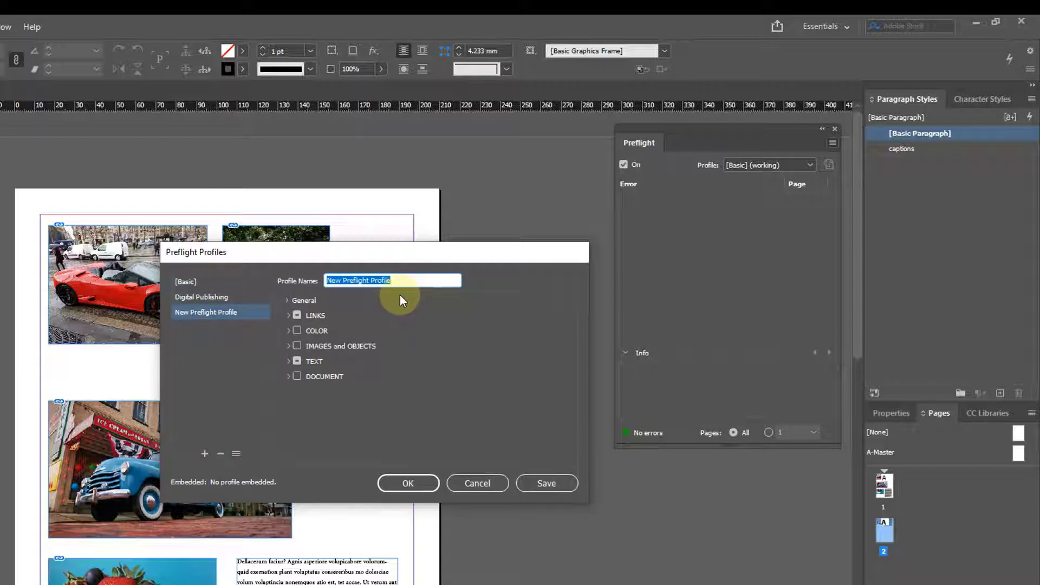
type("techgalaxy")
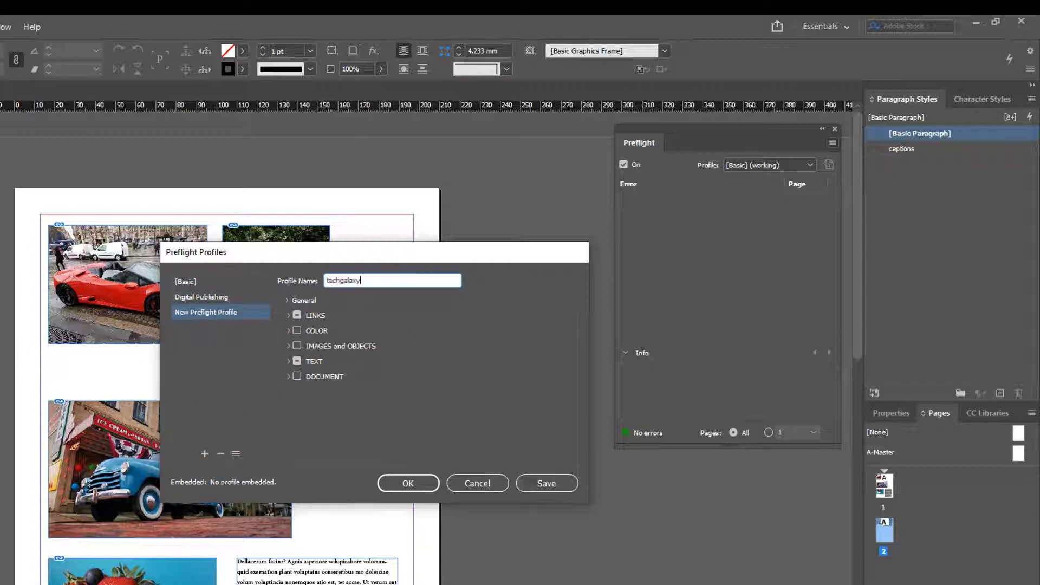
type(" profile")
left_click(557, 481)
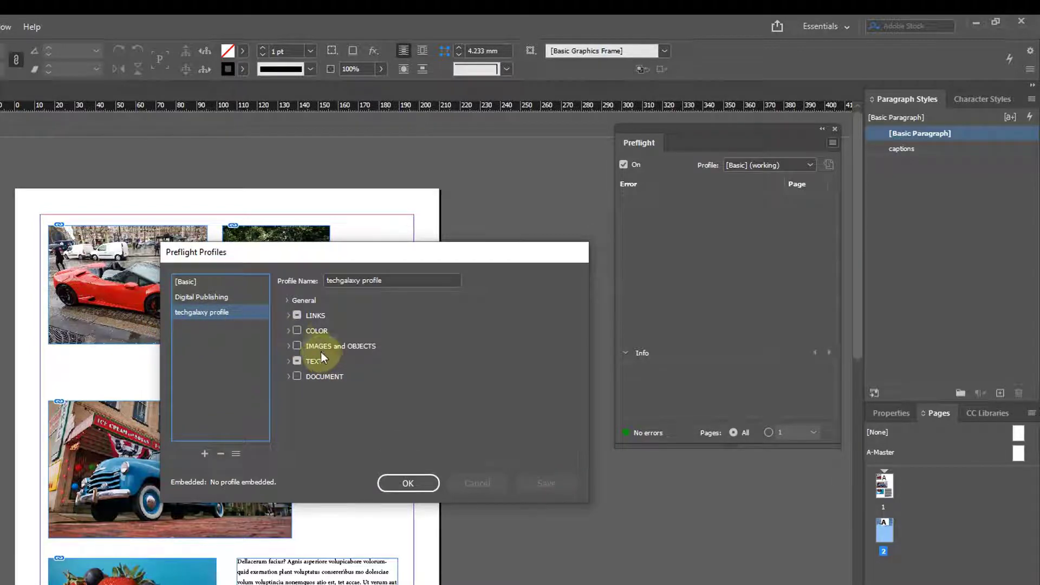
Step: Enable the new profile's COLOR checks except Cyan, Magenta or Yellow Plates Not Allowed, with RGB as the disallowed color space
left_click_drag(387, 261, 369, 190)
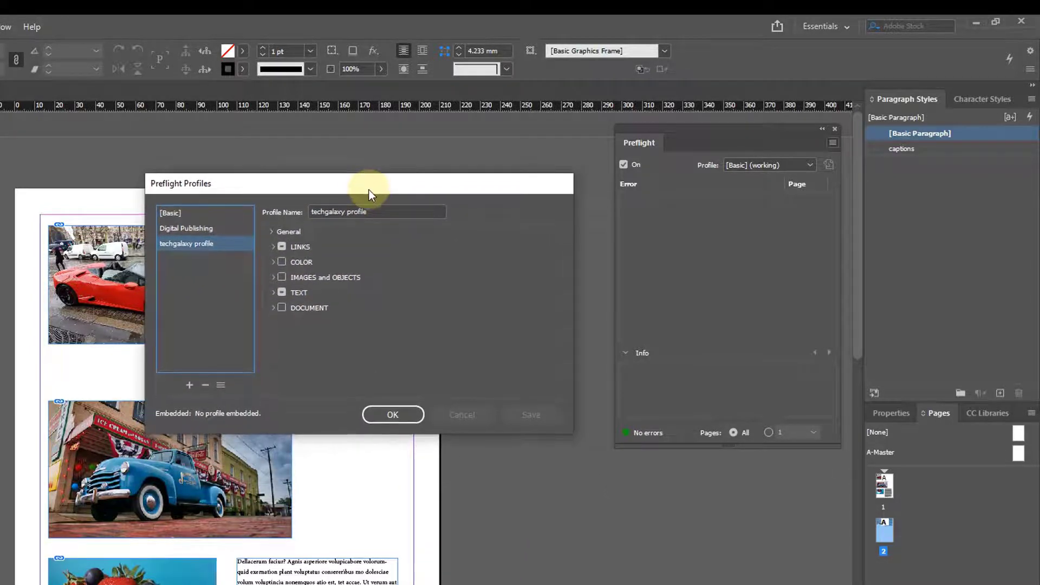
left_click(282, 262)
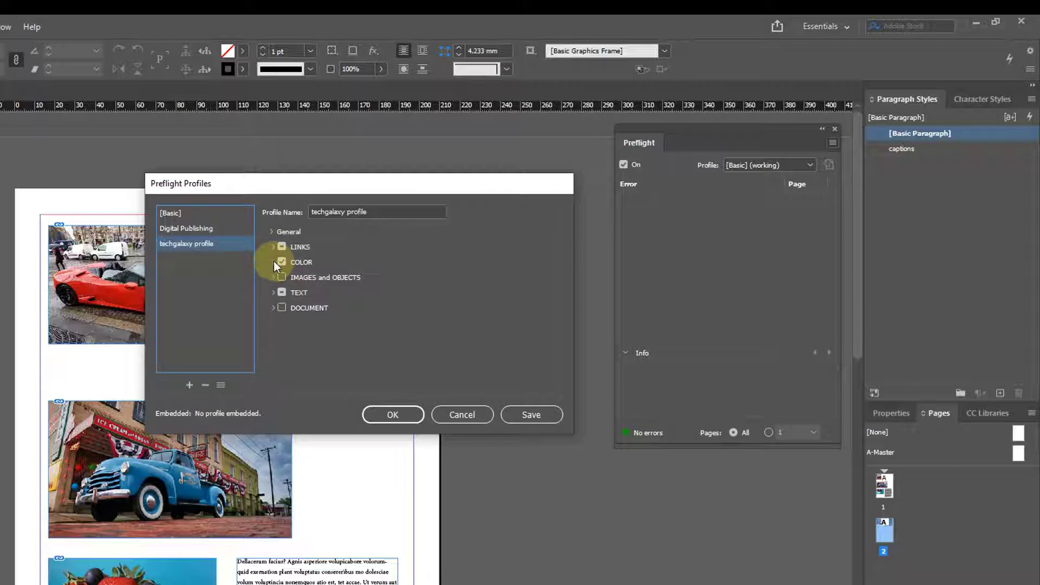
left_click(273, 262)
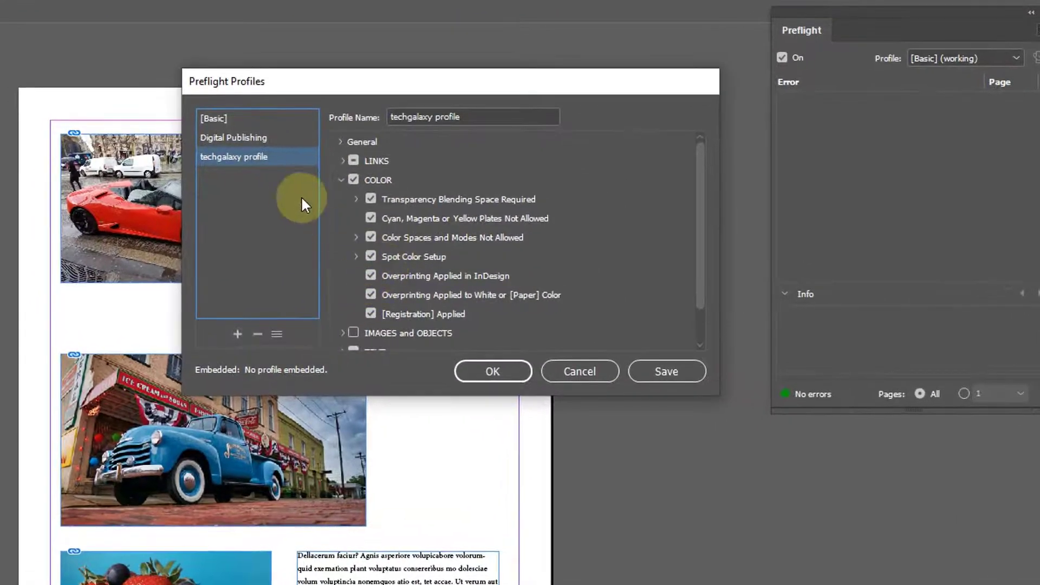
scroll(515, 250, "down", 1)
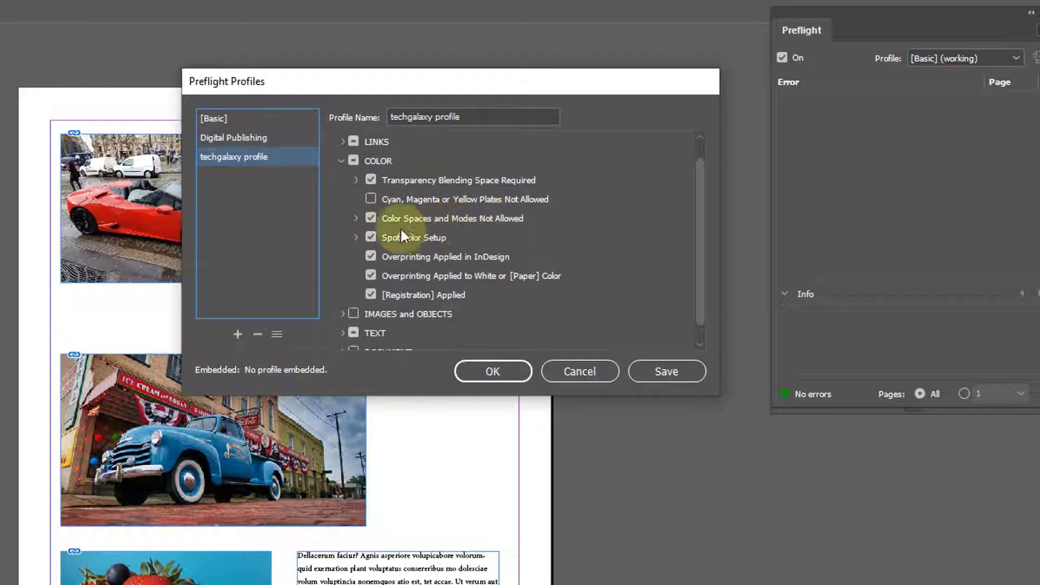
left_click(356, 219)
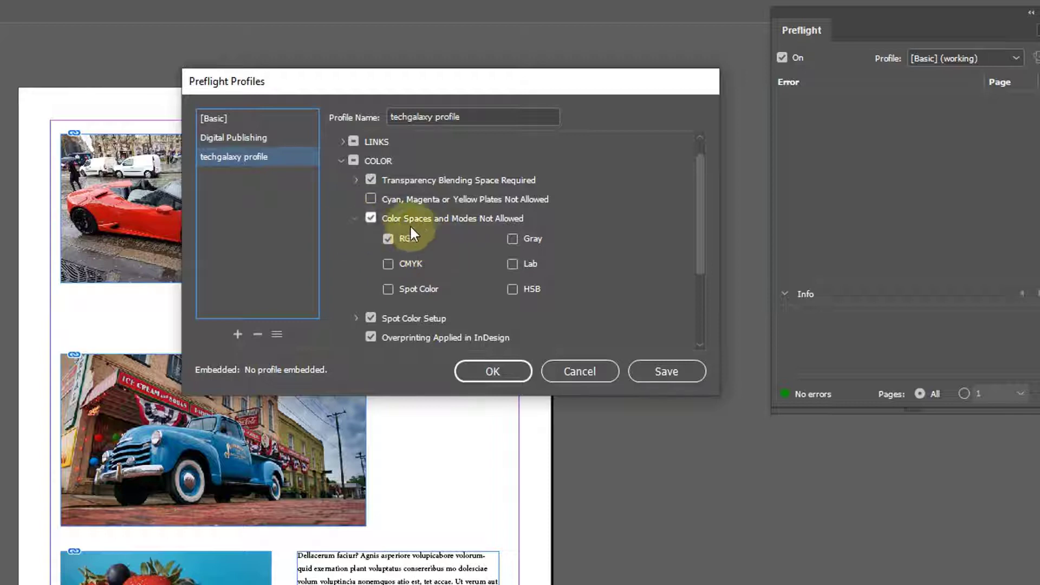
left_click(354, 218)
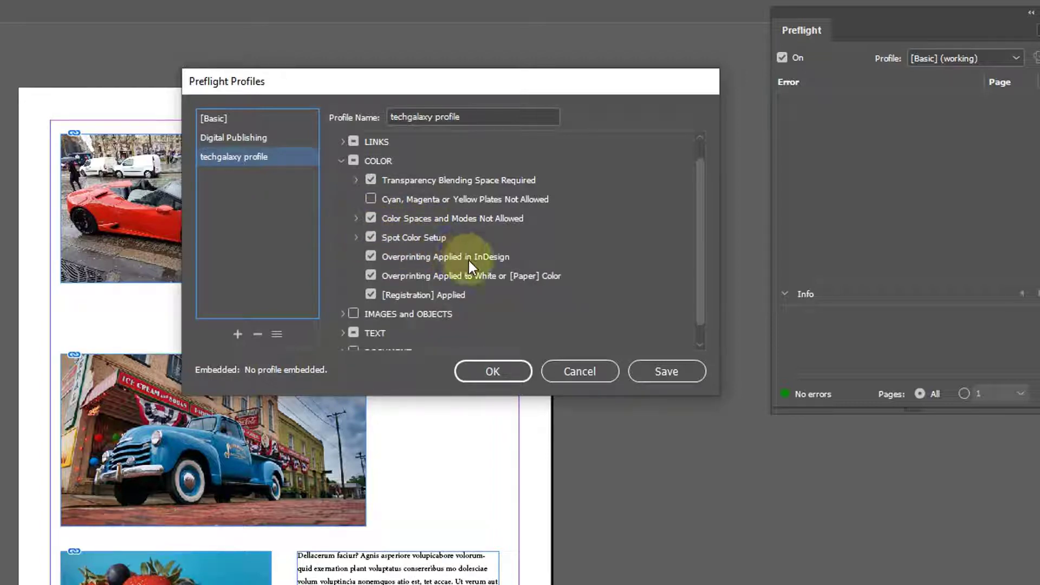
Step: Enable all IMAGES and OBJECTS checks in the techgalaxy profile and set the Color Image Minimum Resolution to 1200
scroll(470, 259, "down", 1)
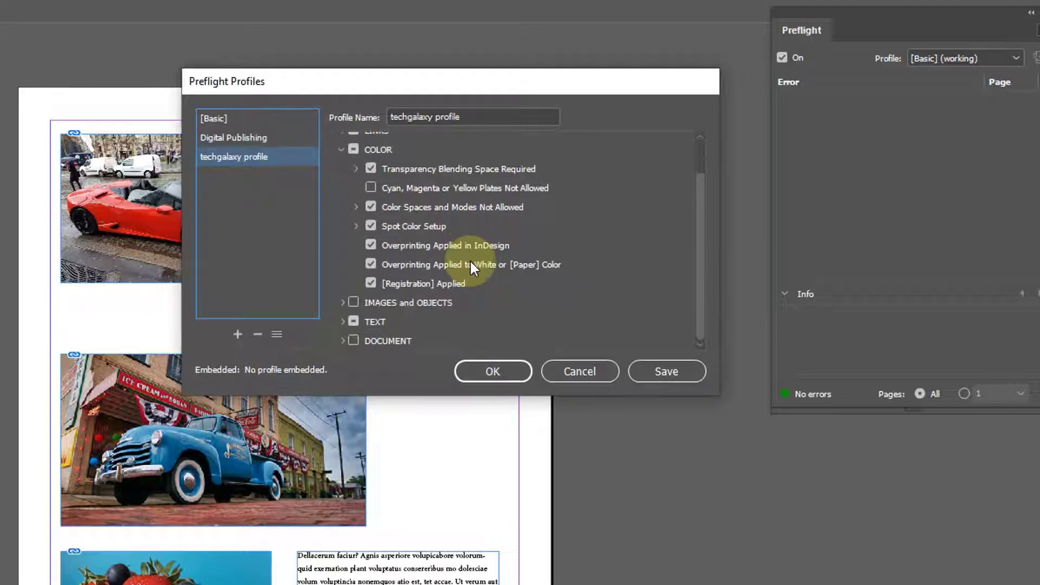
left_click(343, 302)
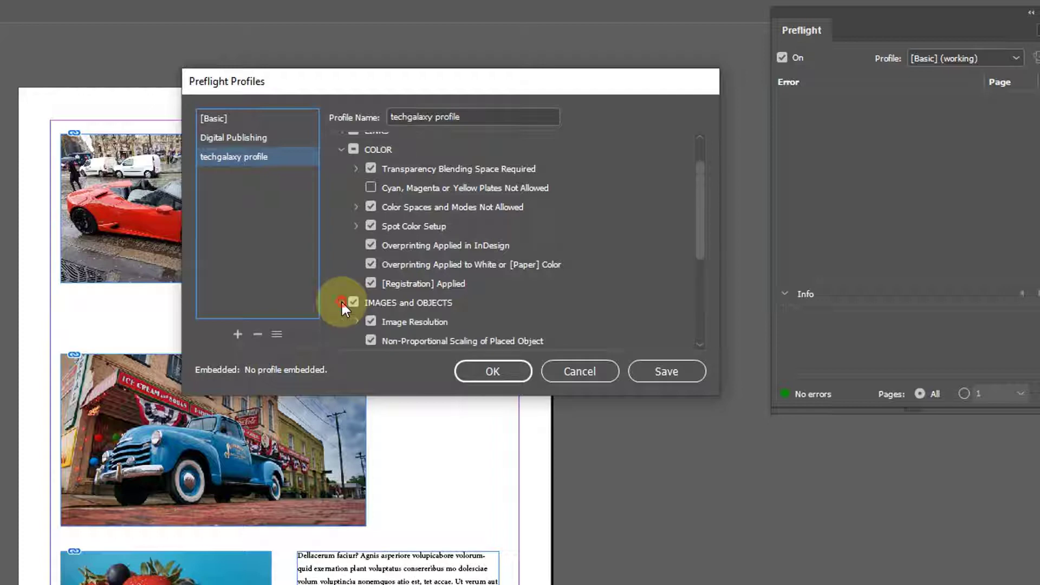
scroll(500, 285, "down", 4)
scroll(501, 282, "down", 1)
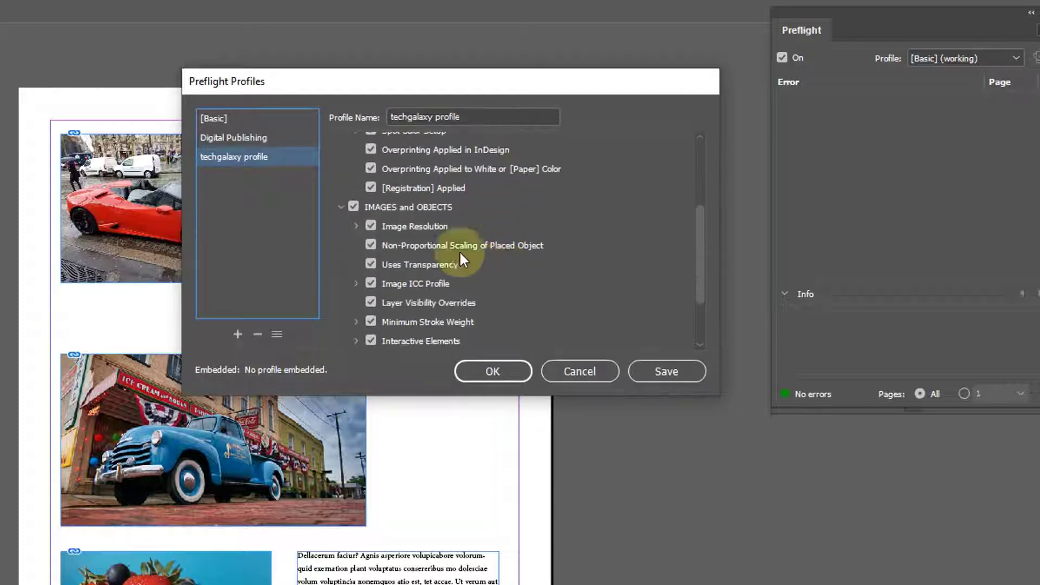
left_click(356, 228)
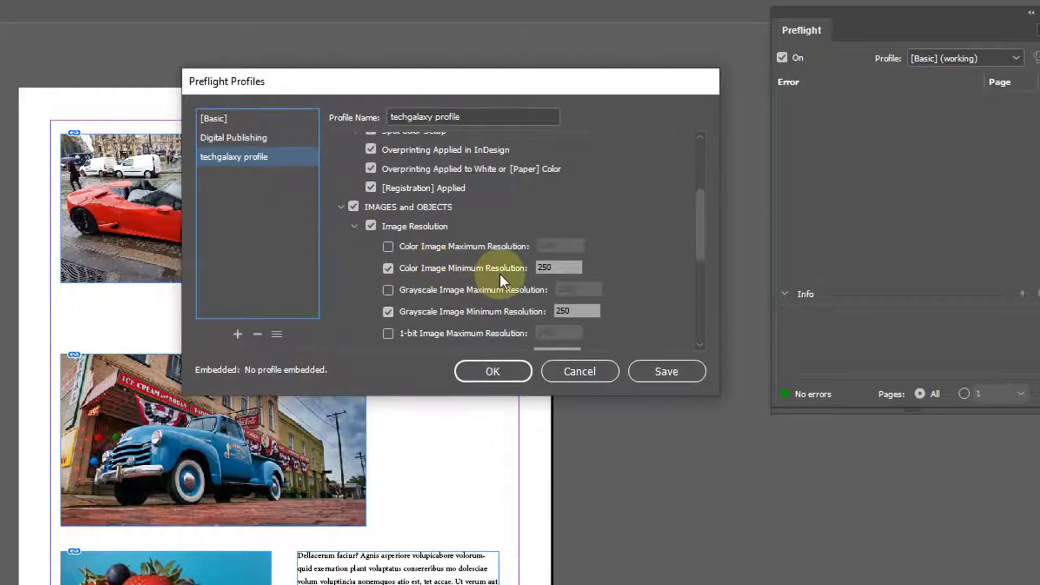
left_click(560, 269)
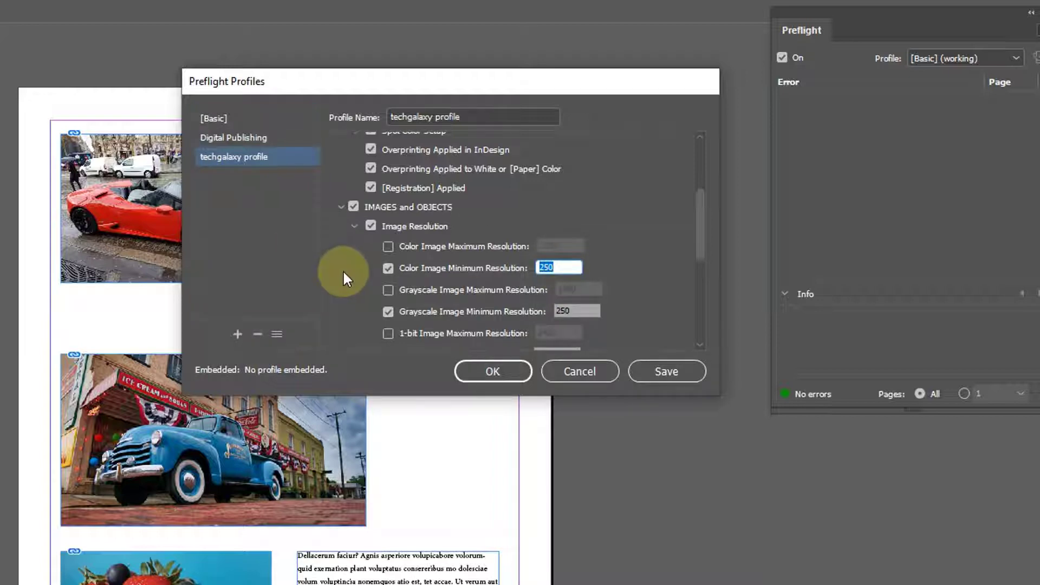
type("1200")
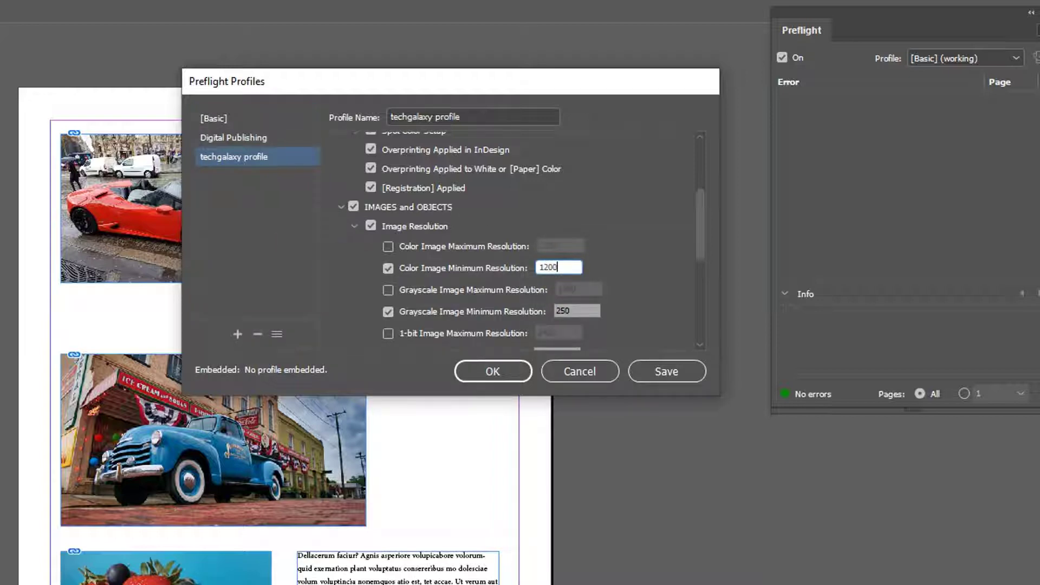
left_click(626, 214)
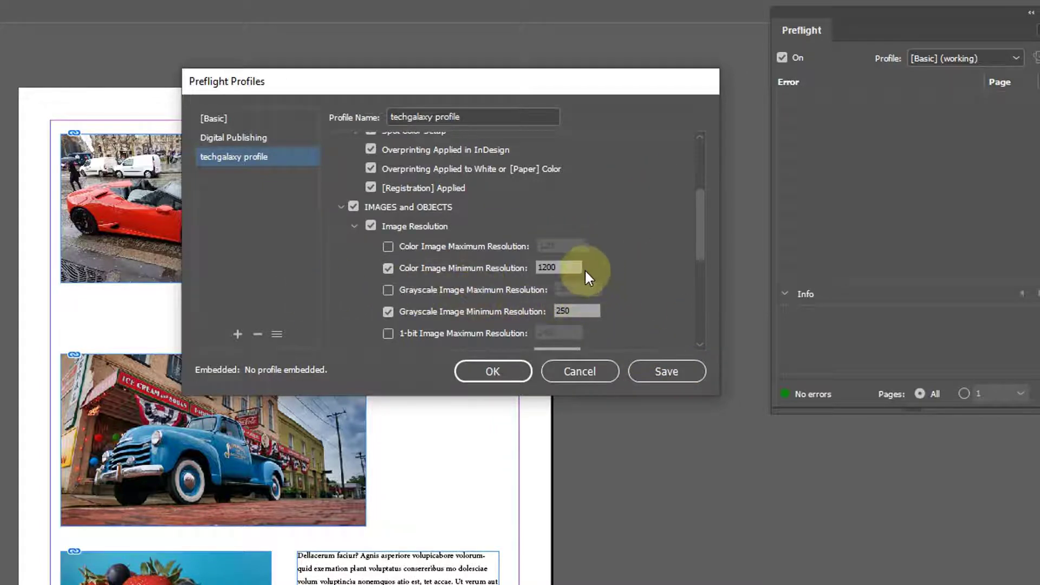
Step: Review the grayscale and 1-bit resolution limits and the remaining IMAGES and OBJECTS checks of the techgalaxy profile
scroll(565, 269, "down", 5)
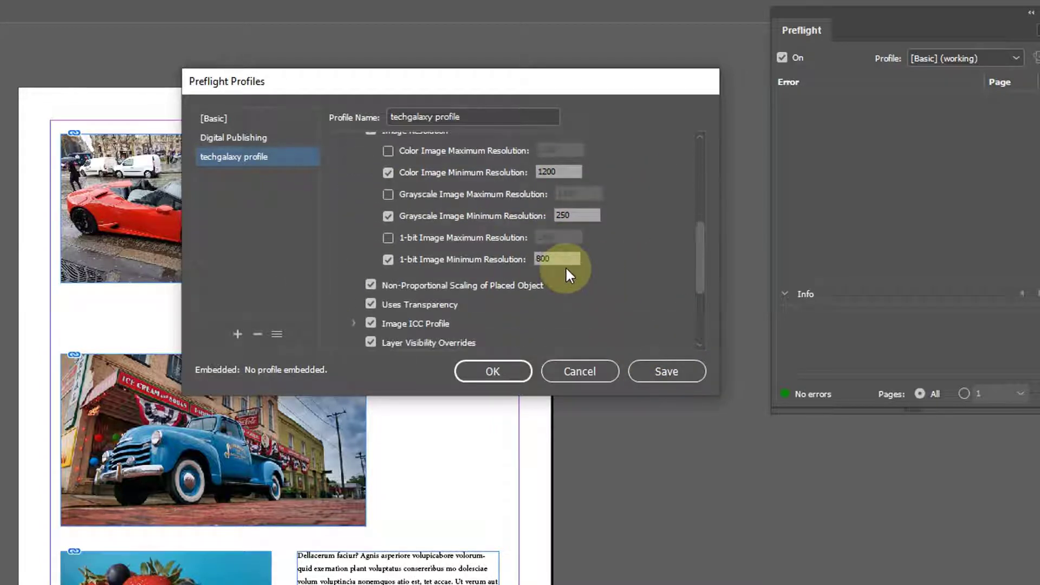
scroll(564, 265, "down", 1)
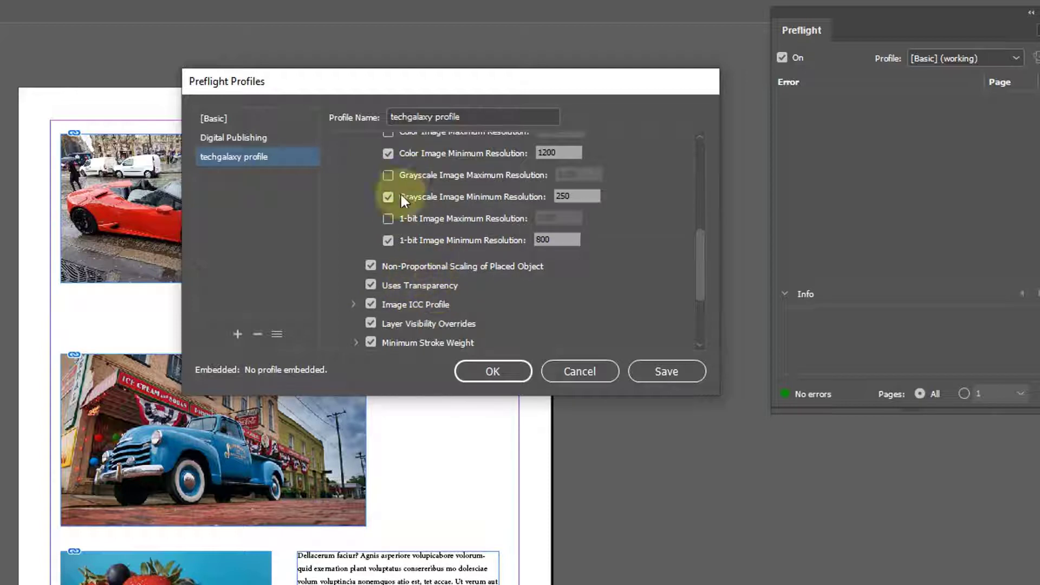
scroll(399, 201, "up", 5)
scroll(471, 208, "down", 4)
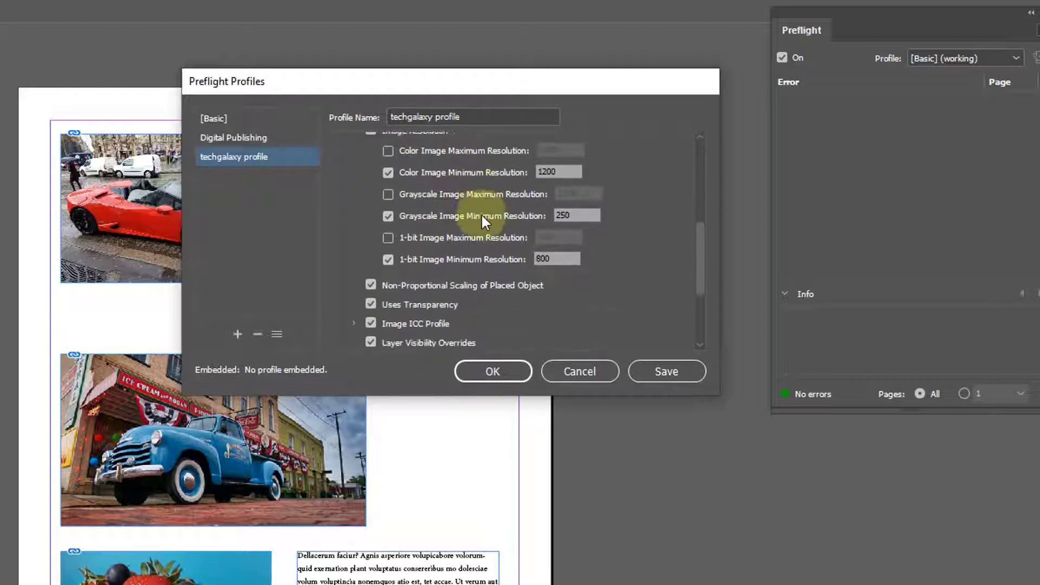
scroll(480, 216, "down", 6)
scroll(504, 238, "up", 3)
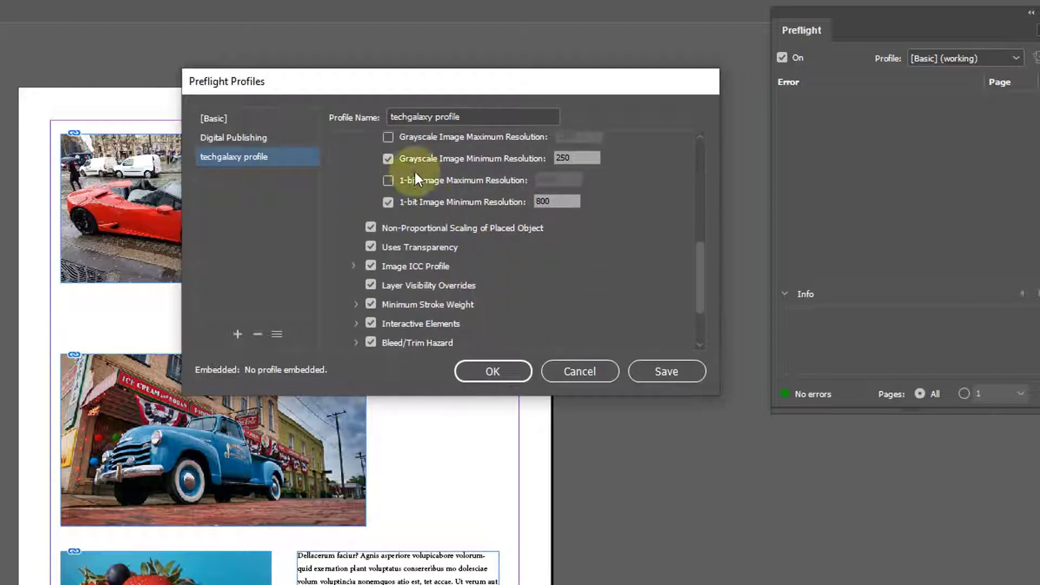
scroll(542, 205, "up", 1)
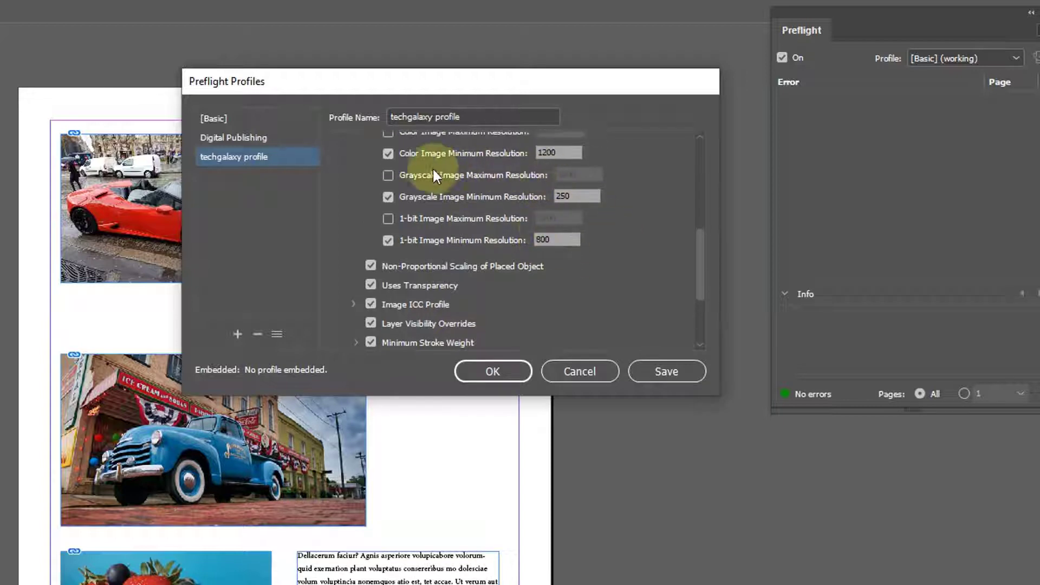
Step: Save the techgalaxy profile's checks and make it the active profile for preflighting the document
left_click(657, 373)
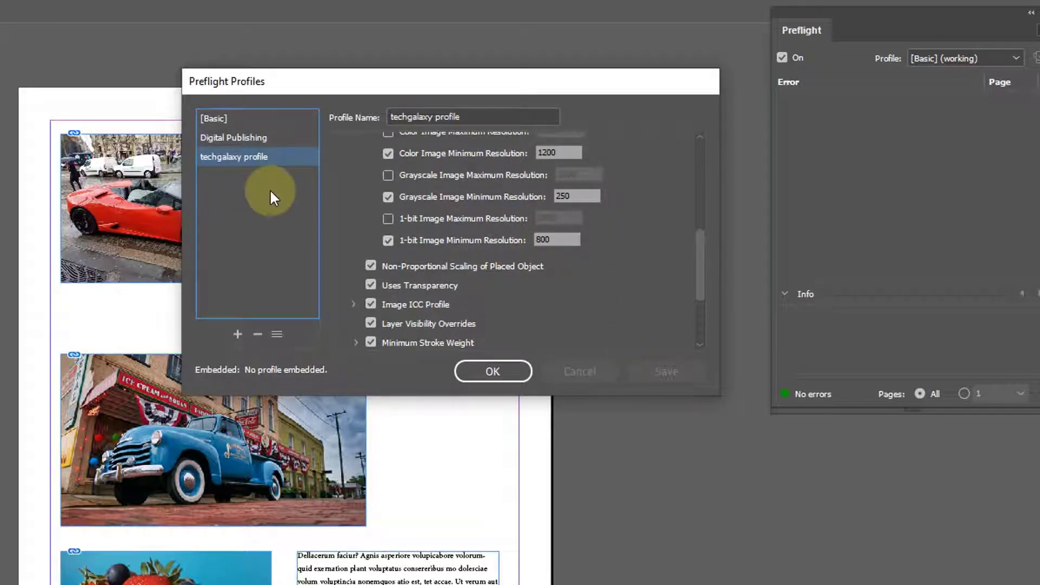
left_click(506, 375)
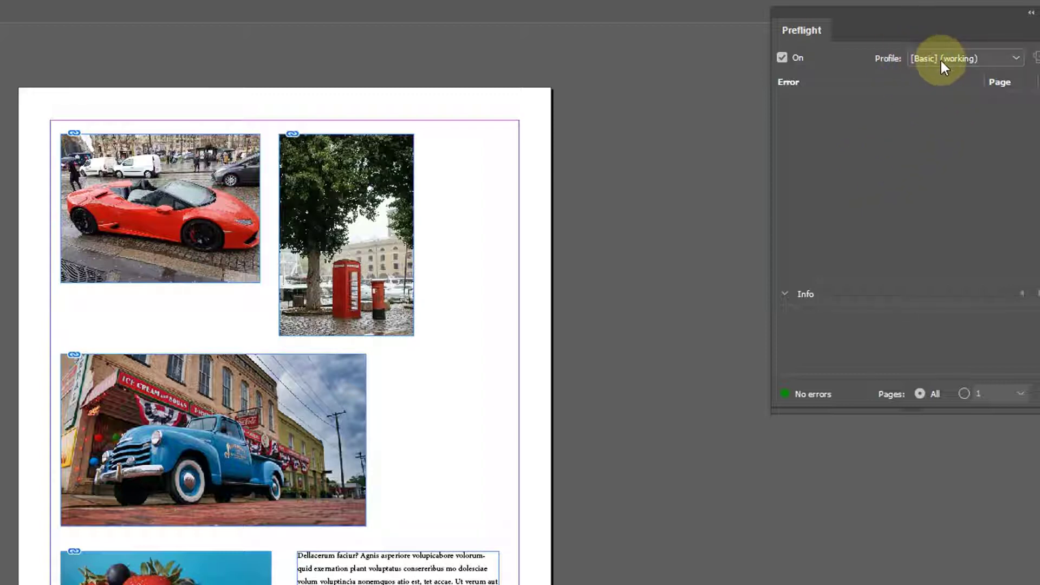
left_click(1016, 58)
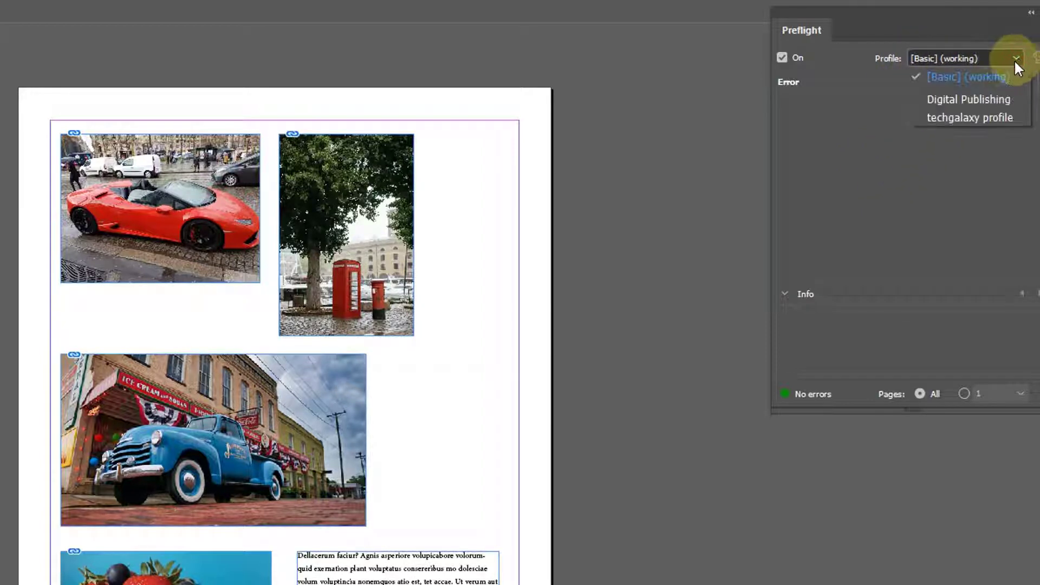
left_click(986, 118)
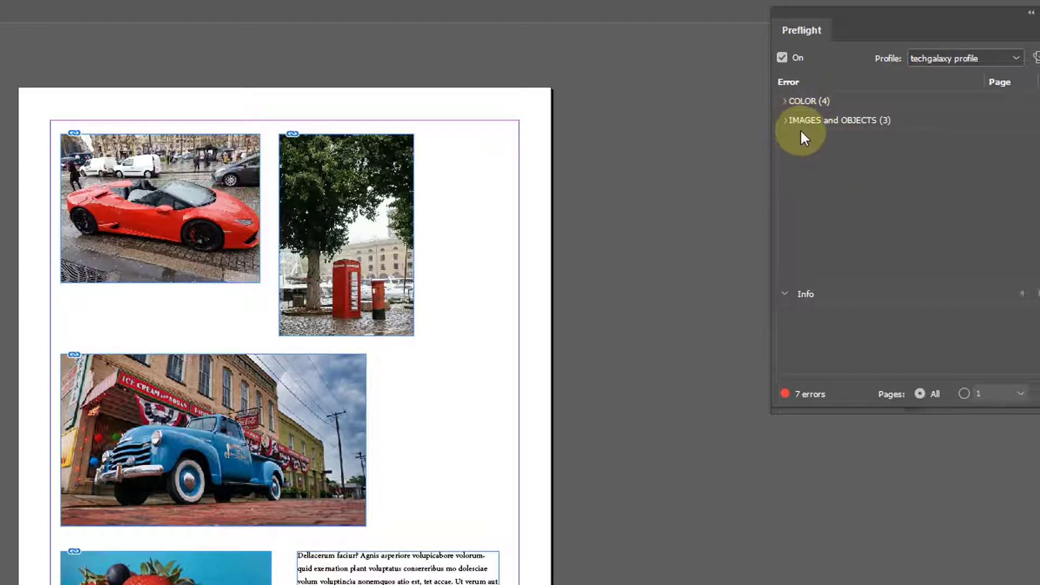
Step: Inspect the images listed under the COLOR error Color space not allowed, jump to change specific color.jpg on page 2, and collapse the list
left_click(784, 102)
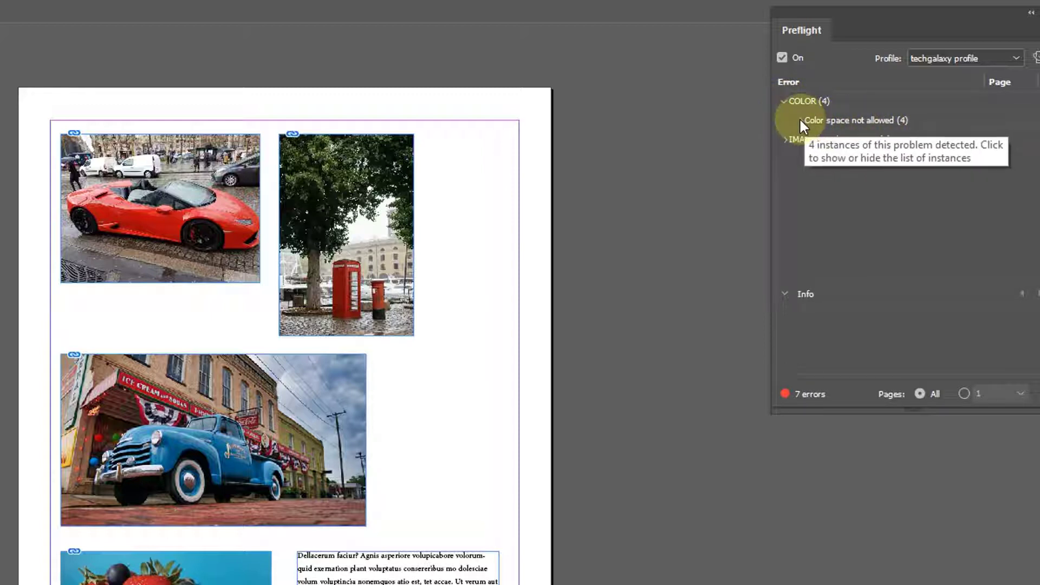
left_click(801, 120)
left_click(850, 141)
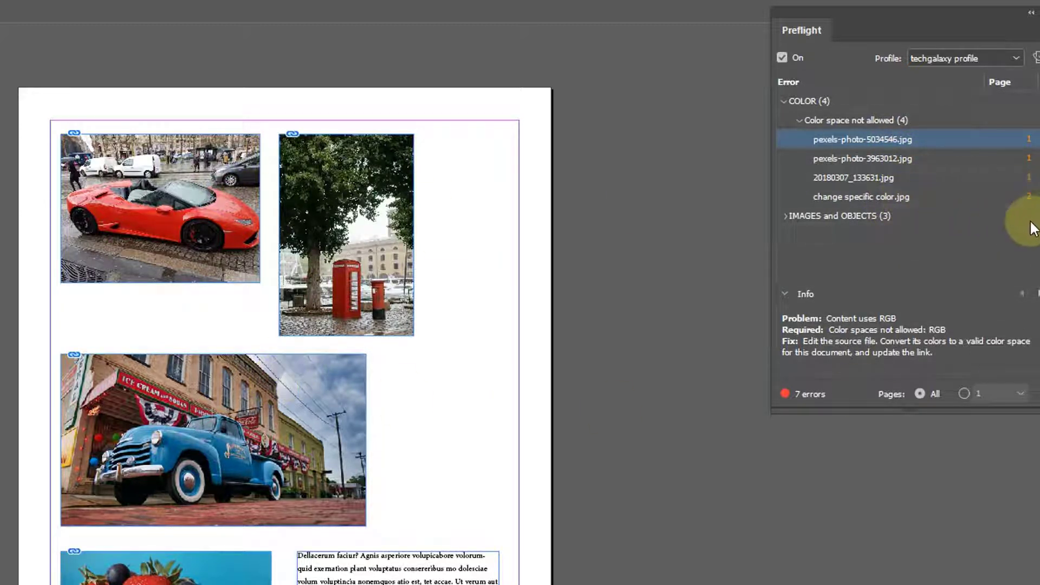
left_click(1029, 204)
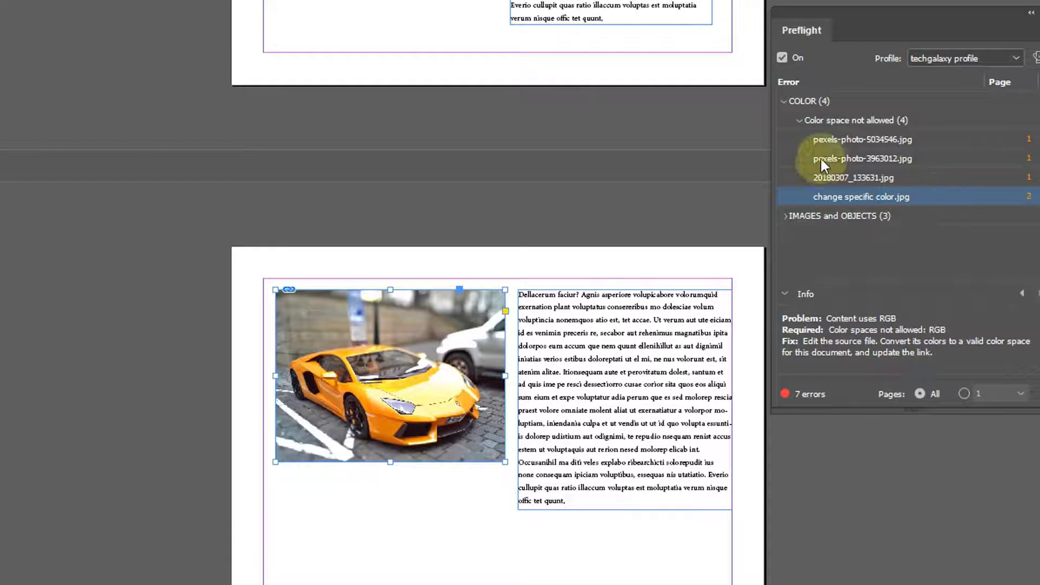
left_click(801, 122)
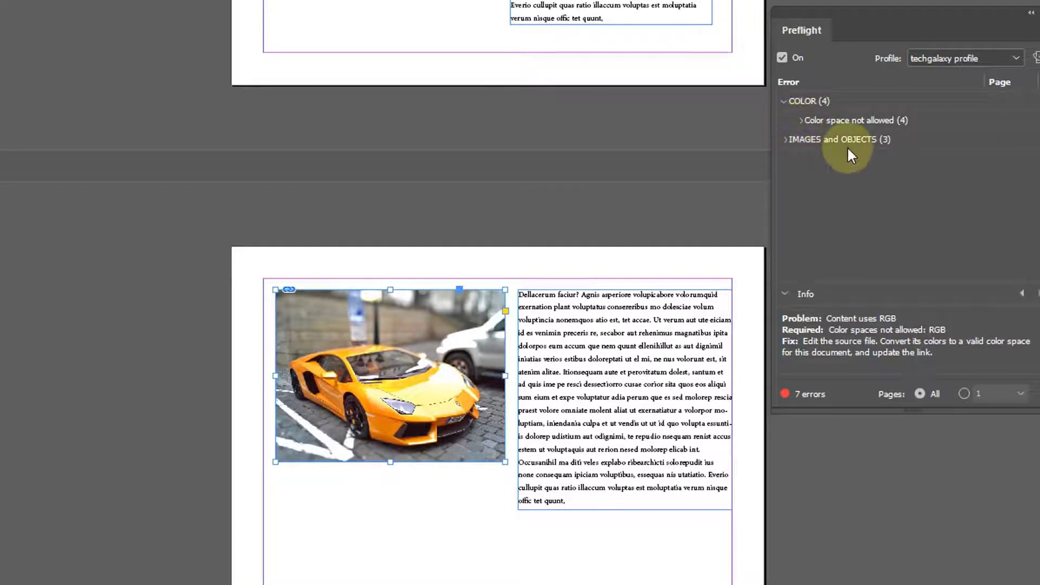
Step: Inspect the images listed under the IMAGES and OBJECTS error Image resolution, including change specific color.jpg, and collapse the category
left_click(786, 140)
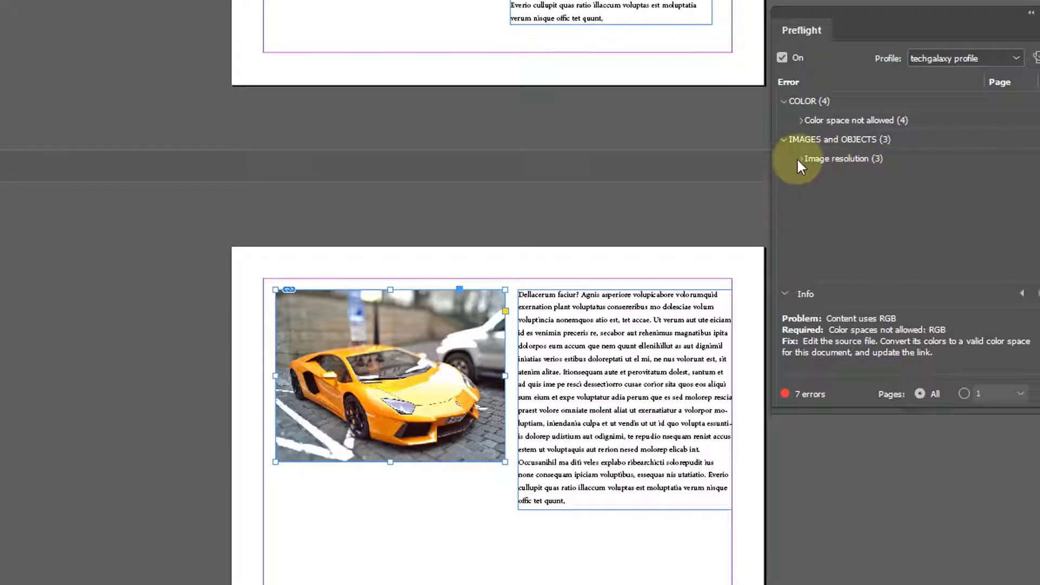
left_click(800, 159)
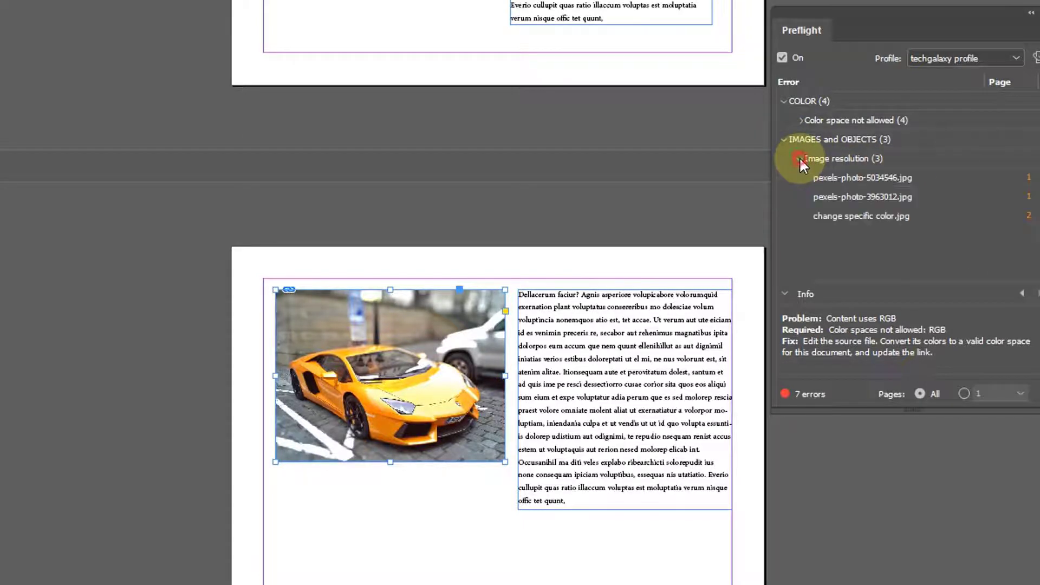
left_click(869, 176)
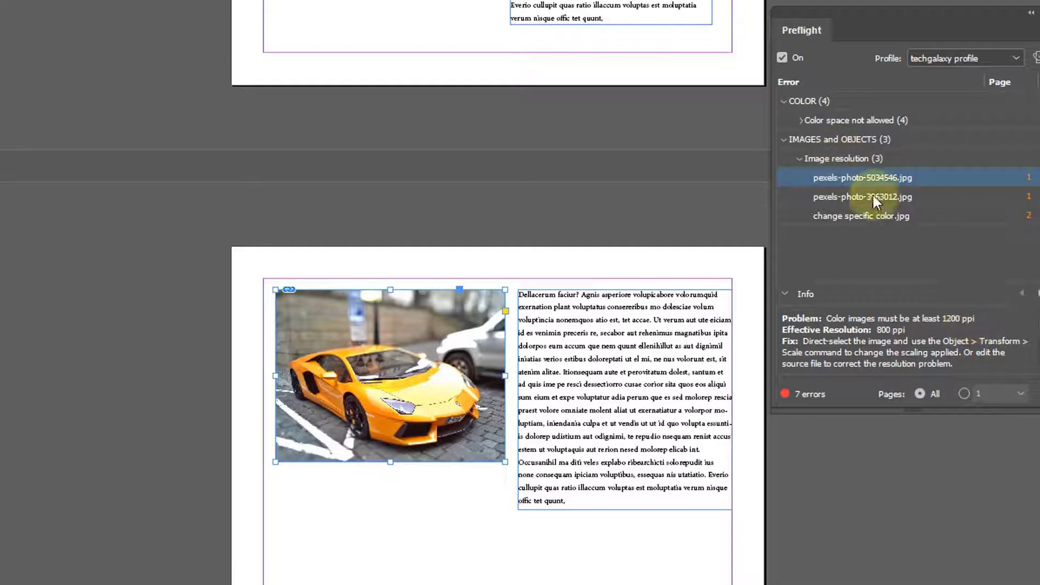
left_click(868, 214)
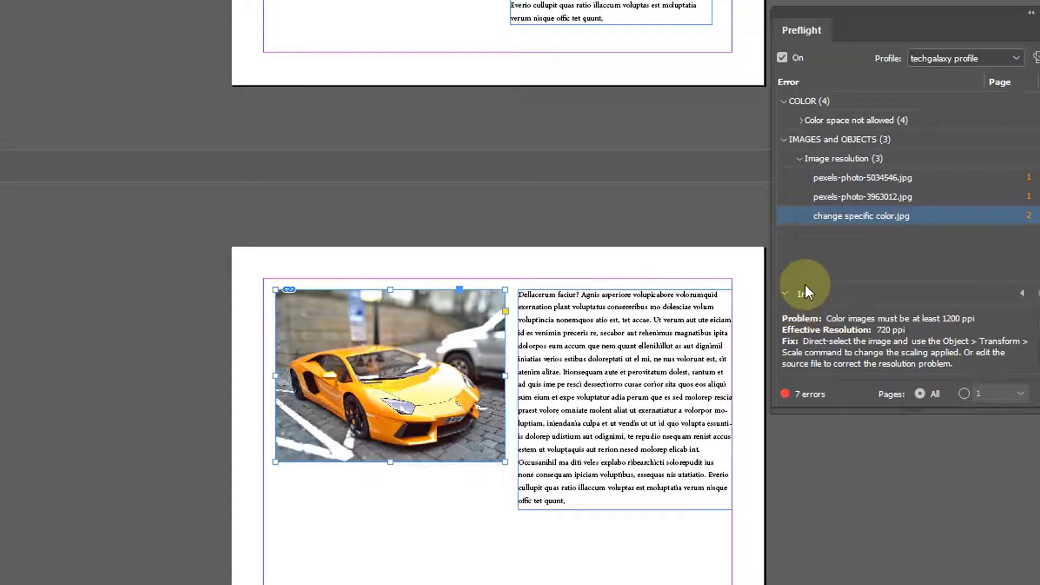
left_click(785, 139)
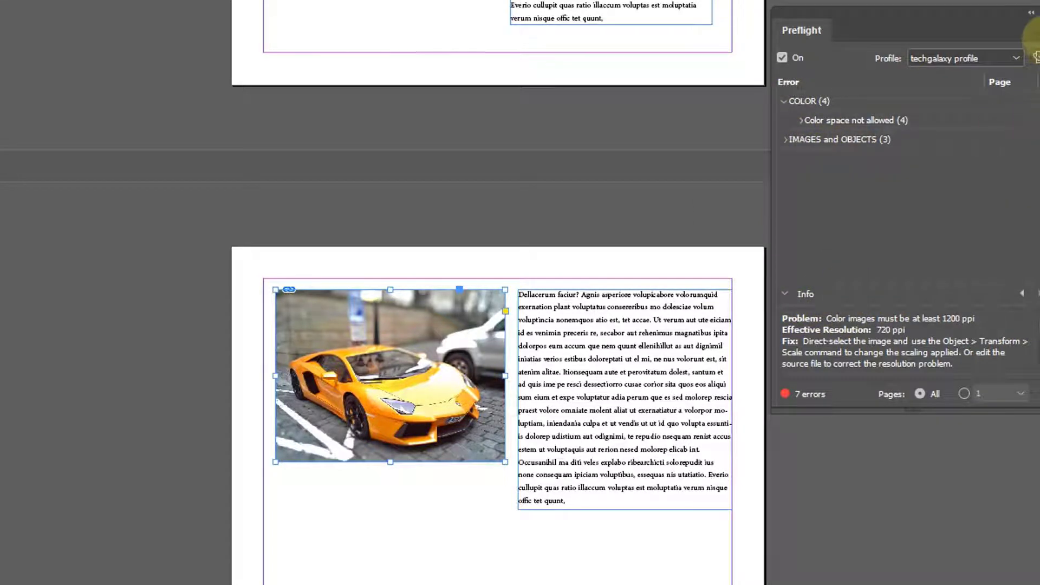
Step: Switch the active preflight profile to [Basic] (working), deselect the yellow car image and return to page 1
left_click(1017, 58)
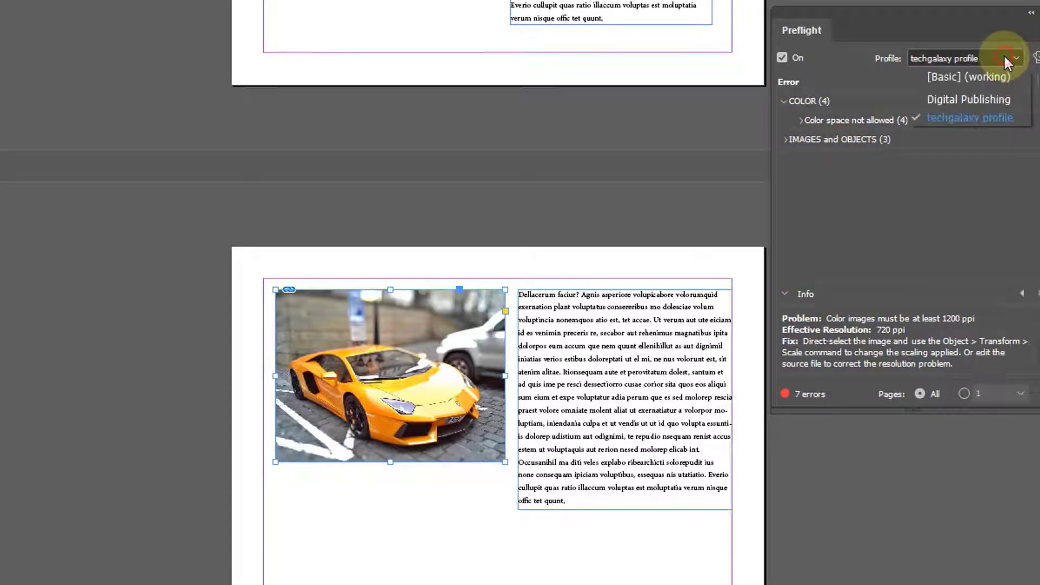
left_click(1003, 74)
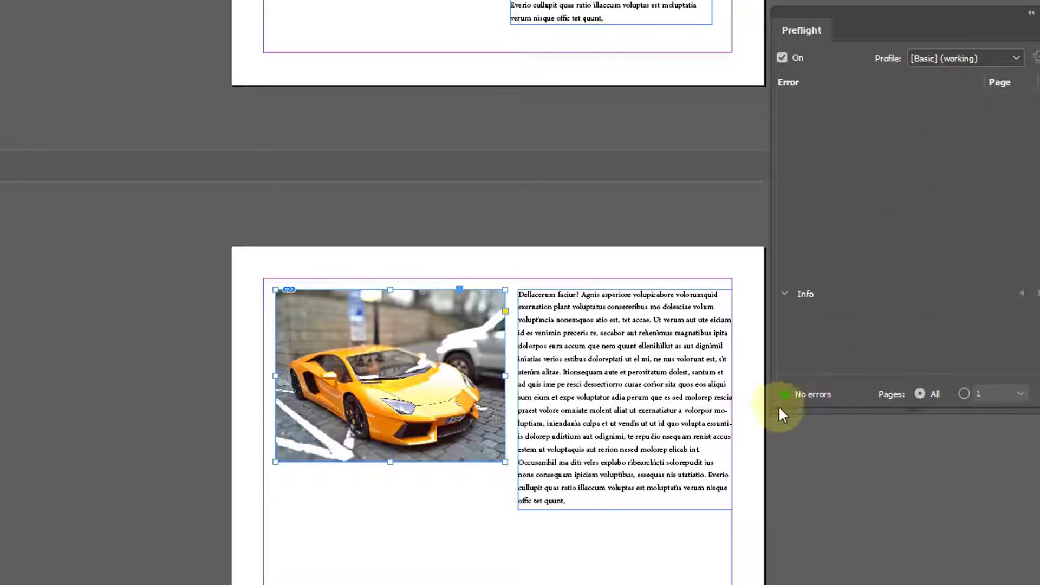
left_click(634, 181)
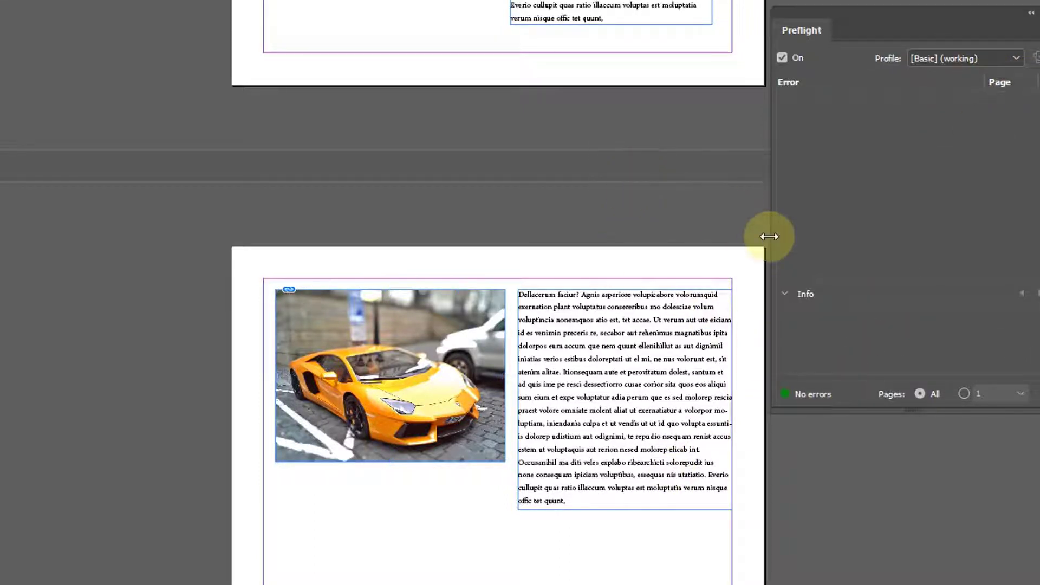
left_click_drag(662, 211, 429, 335)
scroll(430, 329, "up", 8)
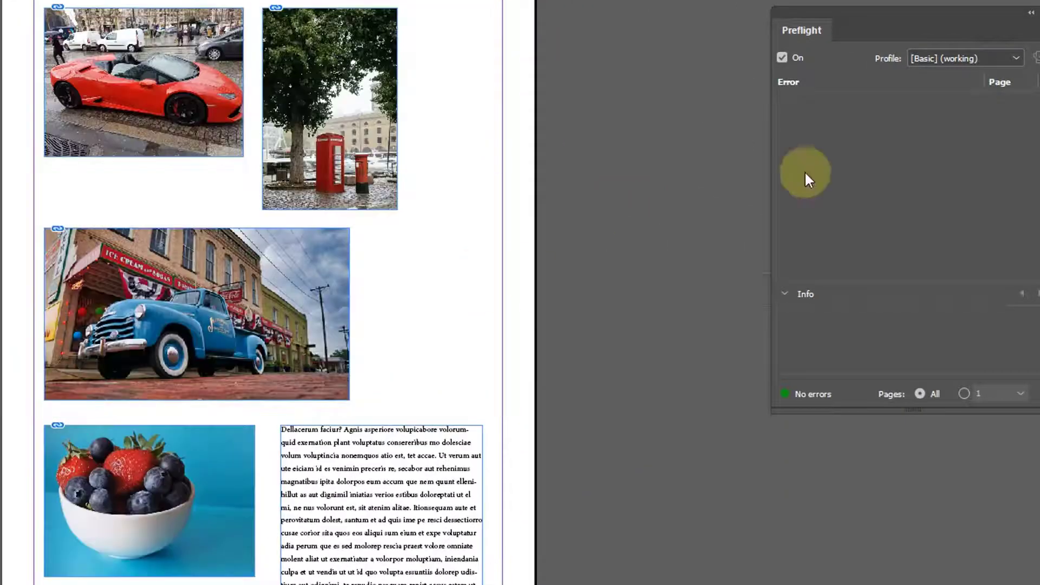
scroll(303, 211, "up", 2)
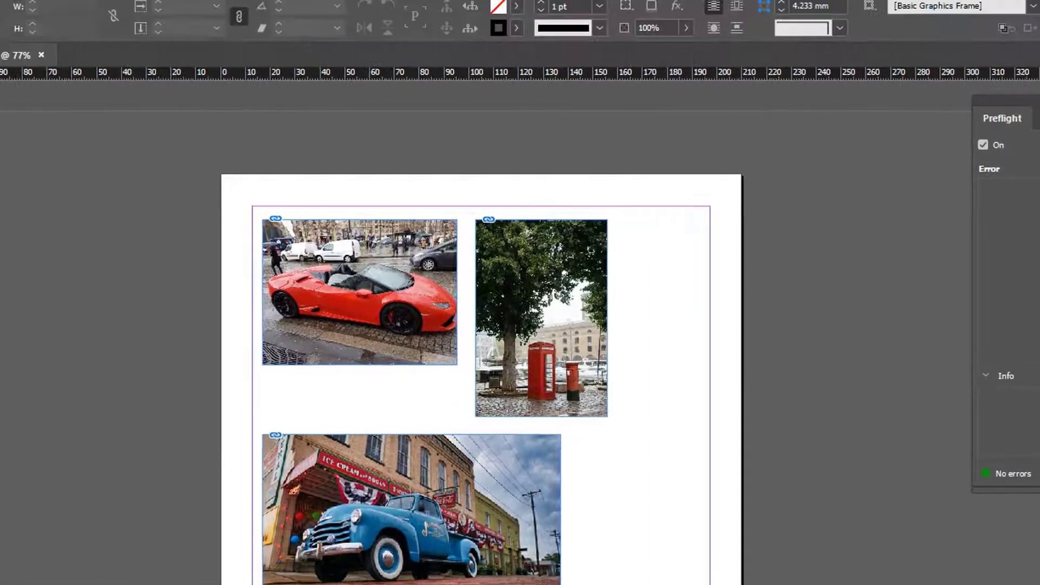
Step: Start packaging the document and move the Package dialog higher over the page
left_click(77, 31)
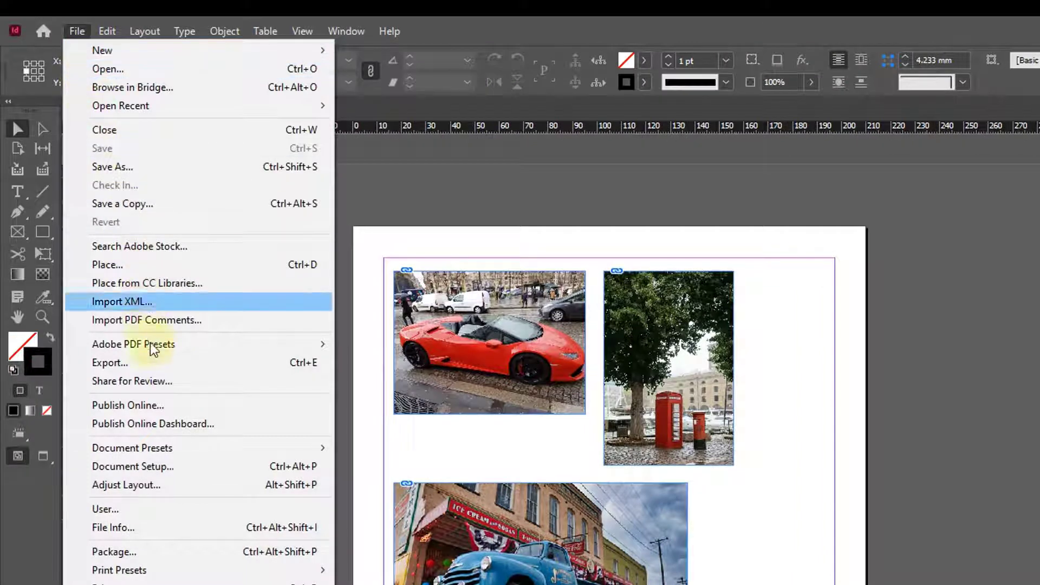
left_click(133, 555)
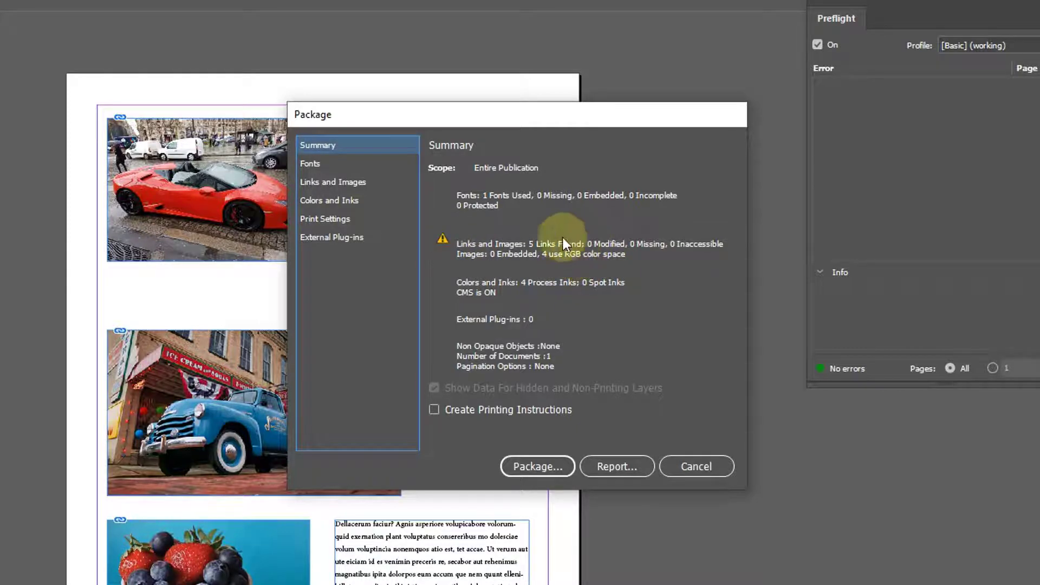
left_click_drag(583, 115, 580, 79)
Step: Review the Fonts and the Links and Images categories of the package check, down to the last linked image
left_click(320, 108)
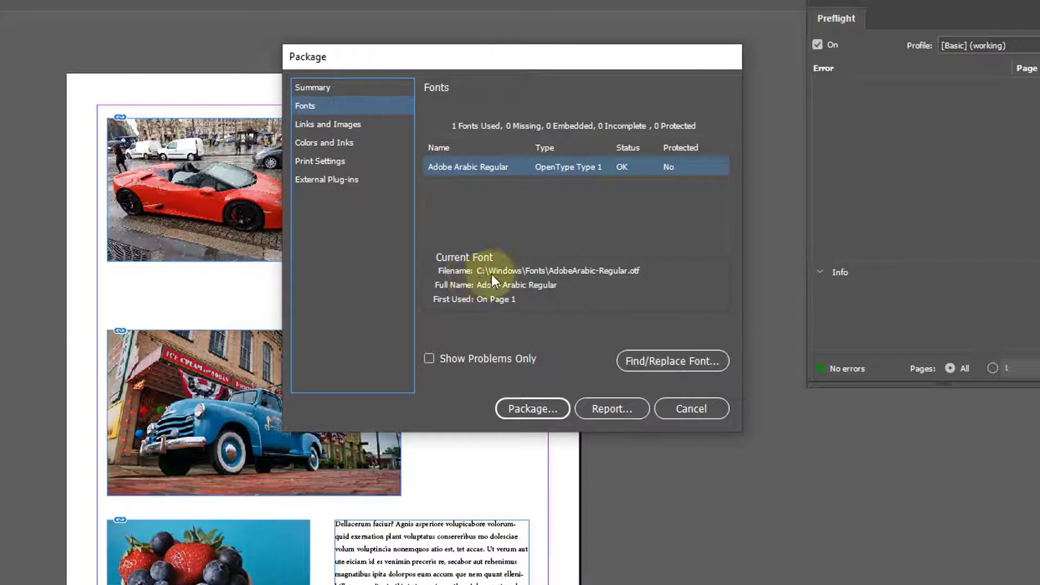
left_click(346, 125)
mouse_move(725, 177)
left_mouse_down()
mouse_move(725, 205)
mouse_move(721, 184)
left_mouse_up()
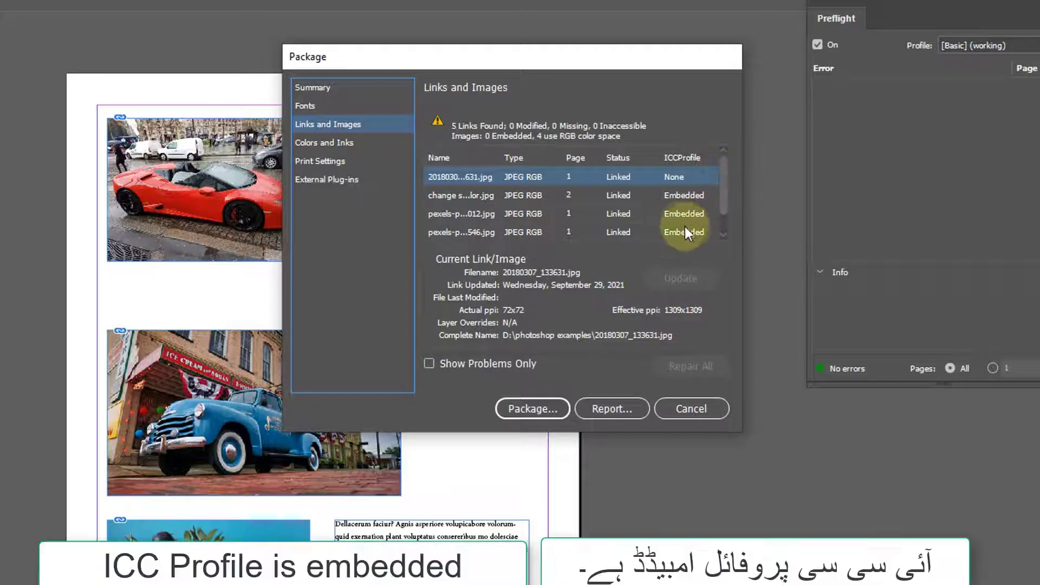
scroll(674, 213, "down", 1)
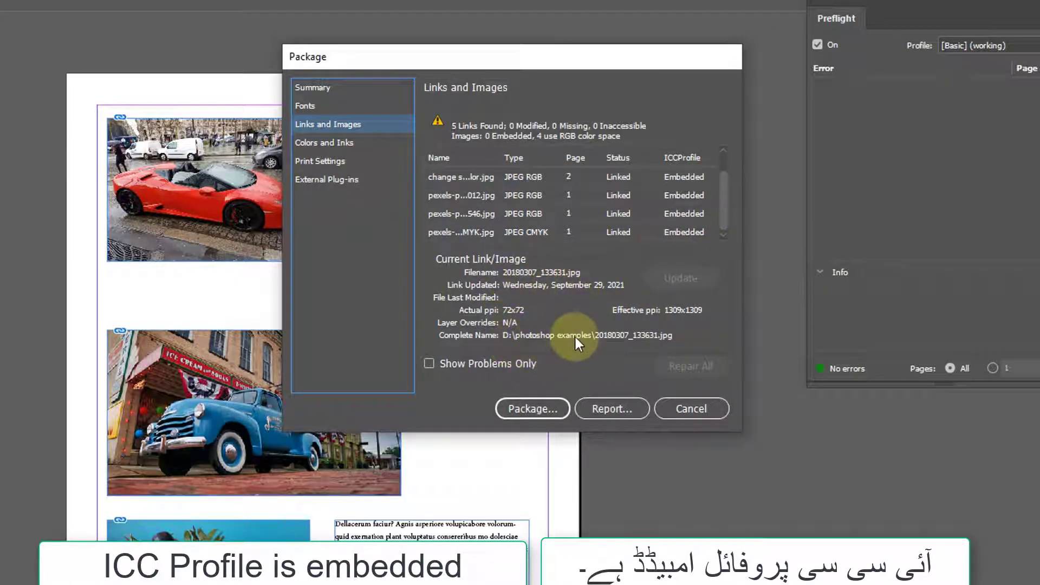
Step: Review the Colors and Inks, Print Settings and External Plug-ins categories of the package check, and return to Summary
left_click(349, 144)
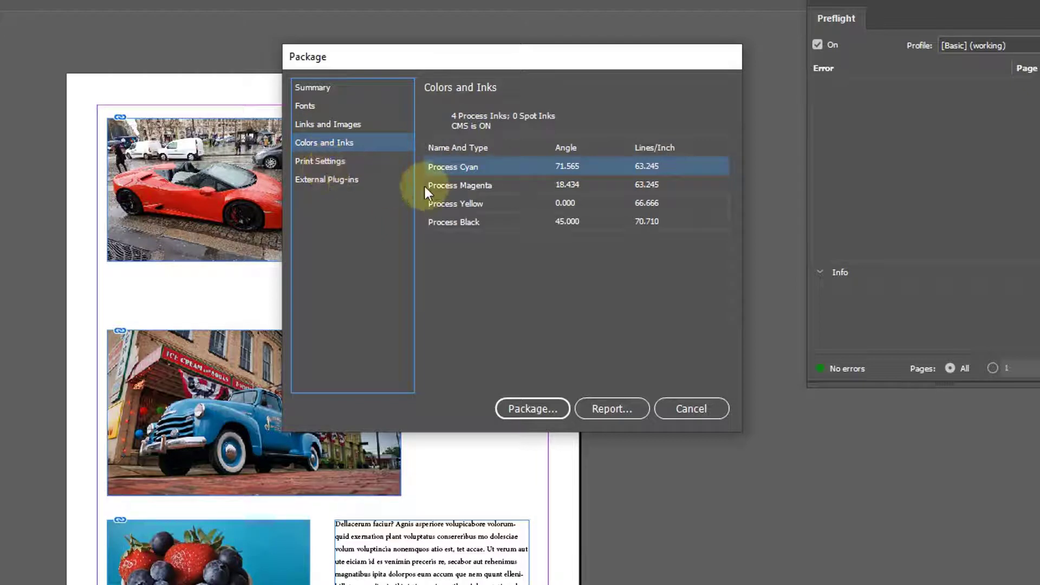
left_click(327, 162)
scroll(590, 215, "down", 5)
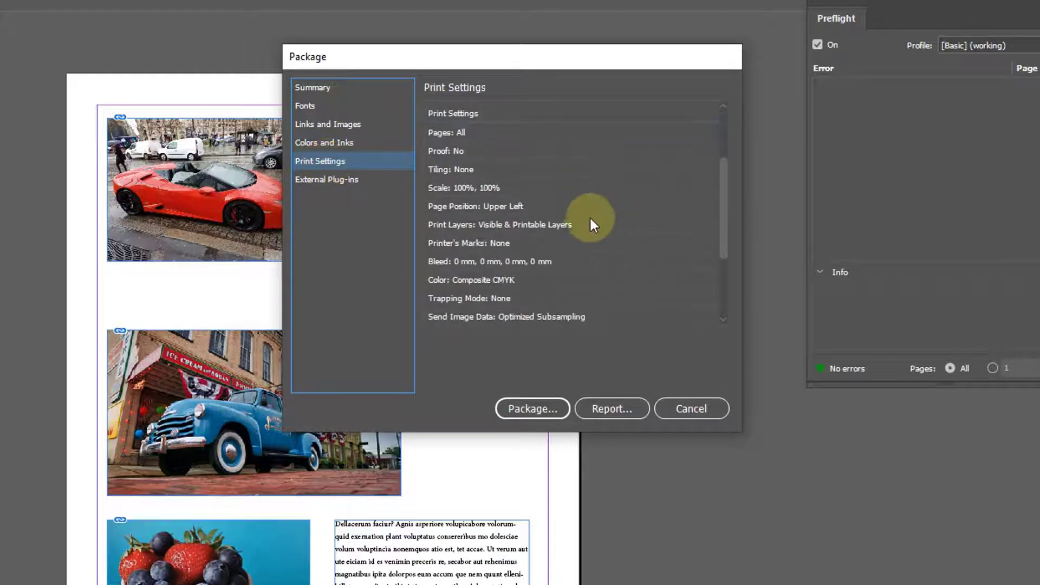
left_click(344, 180)
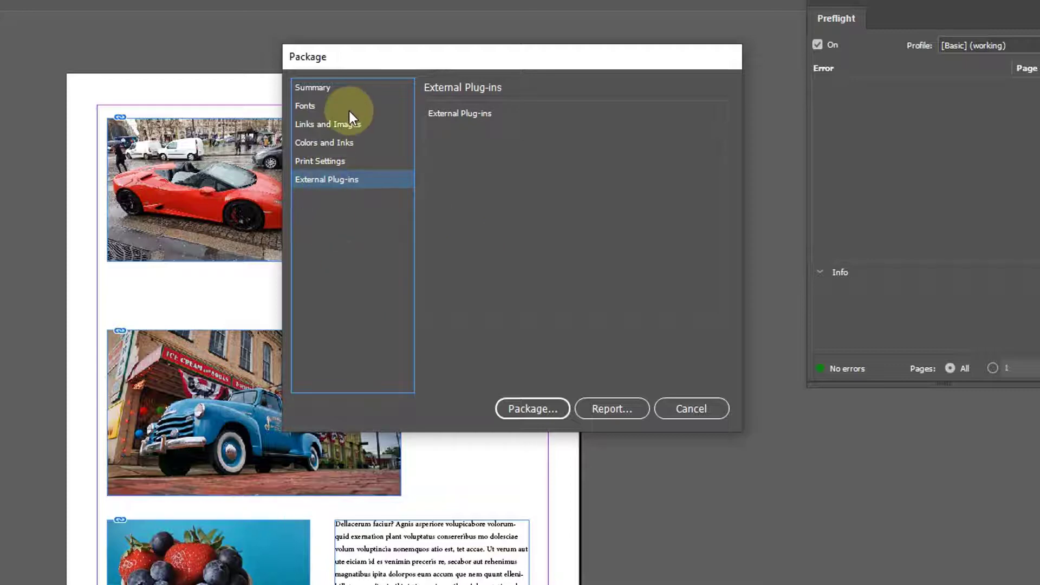
left_click(341, 89)
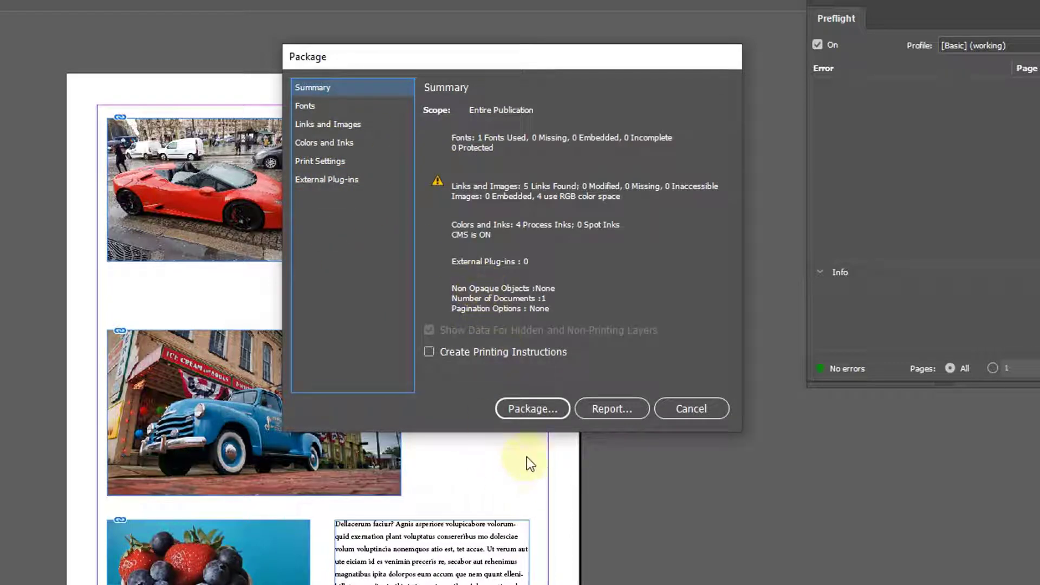
Step: Package the publication to the Desktop as captions Folder with fonts, linked graphics, IDML and a High Quality Print PDF, accepting the font notice
left_click(534, 410)
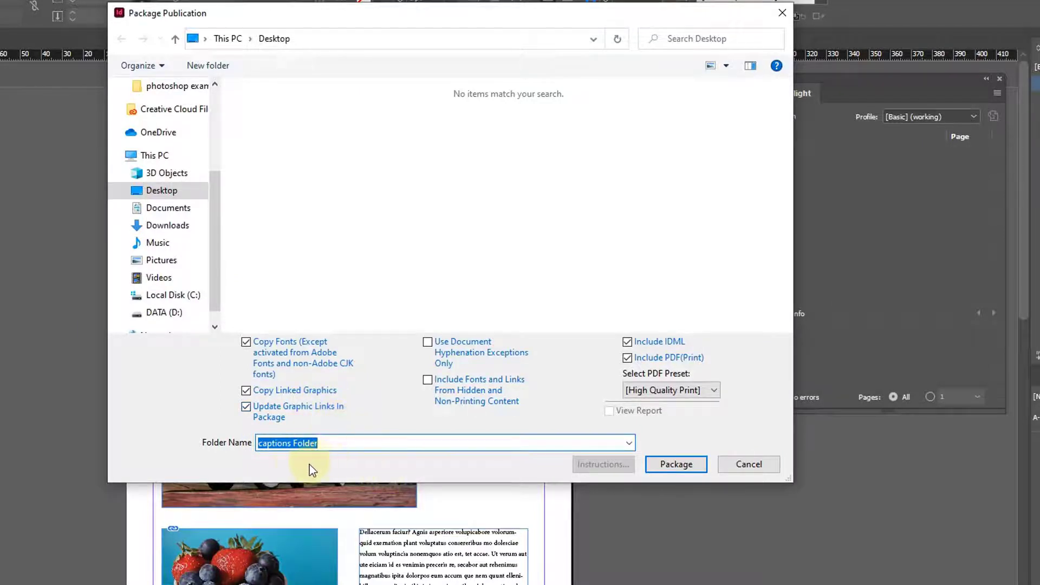
left_click(676, 467)
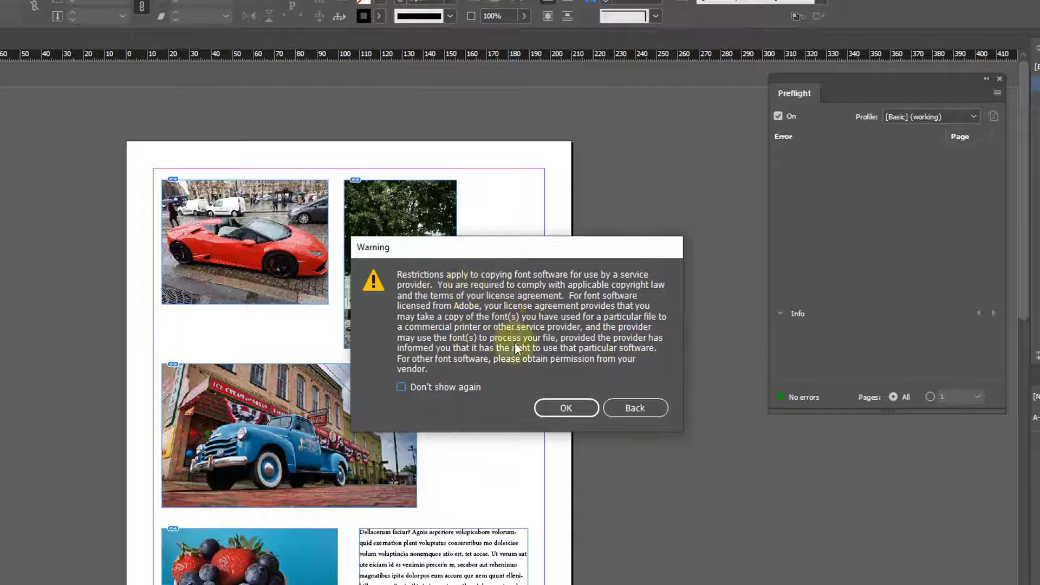
left_click(564, 409)
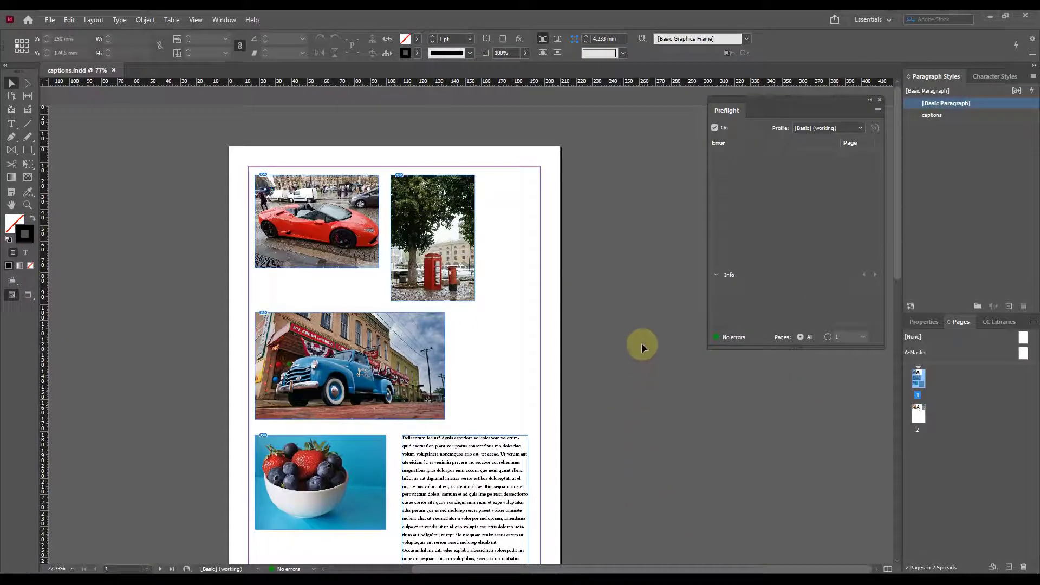
Step: Switch to the desktop, open captions Folder and look over its packaged PDF, INDD and IDML files
left_click(988, 17)
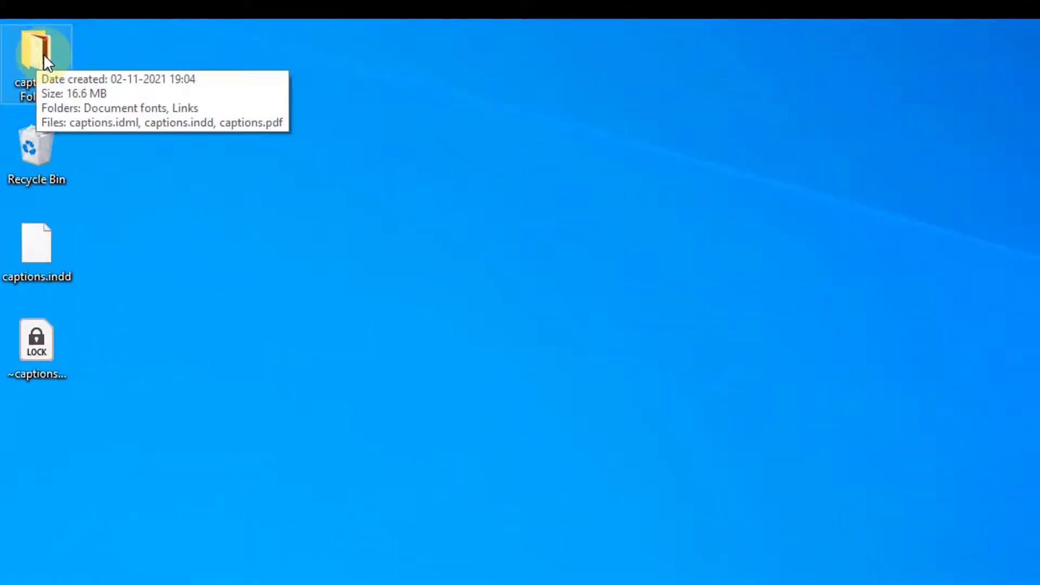
double_click(43, 53)
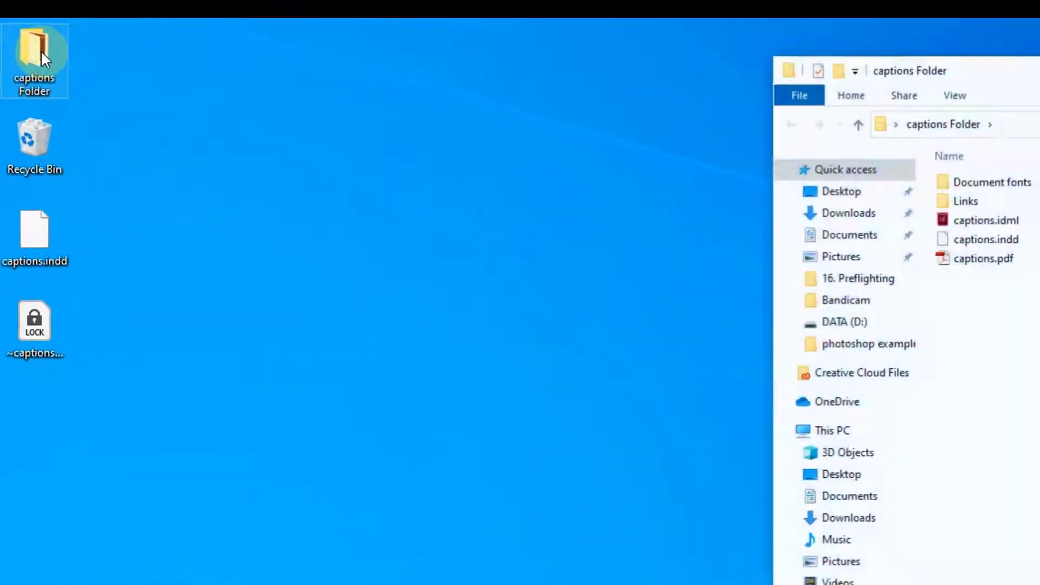
left_click(860, 226)
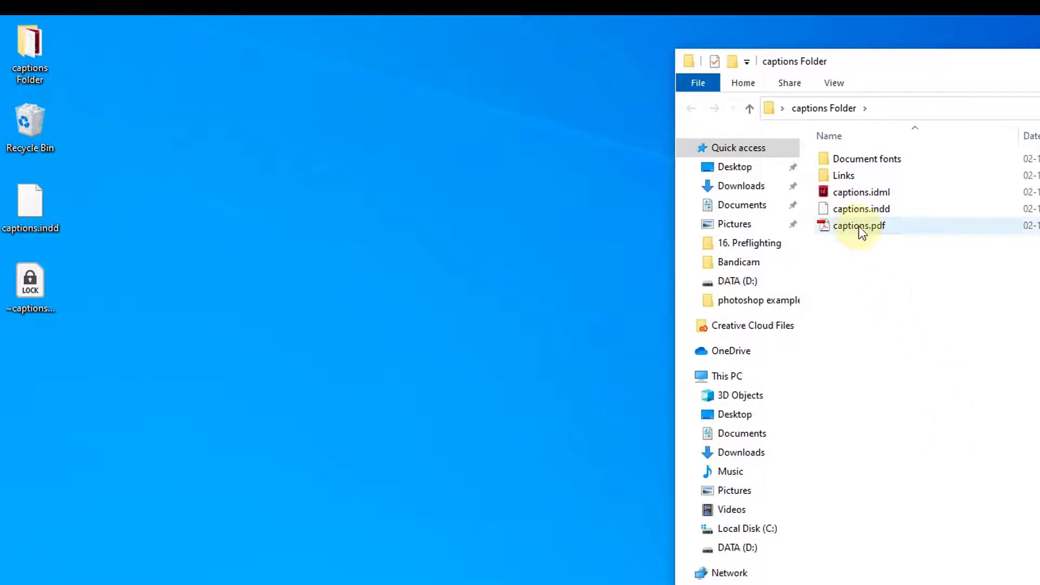
left_click(864, 212)
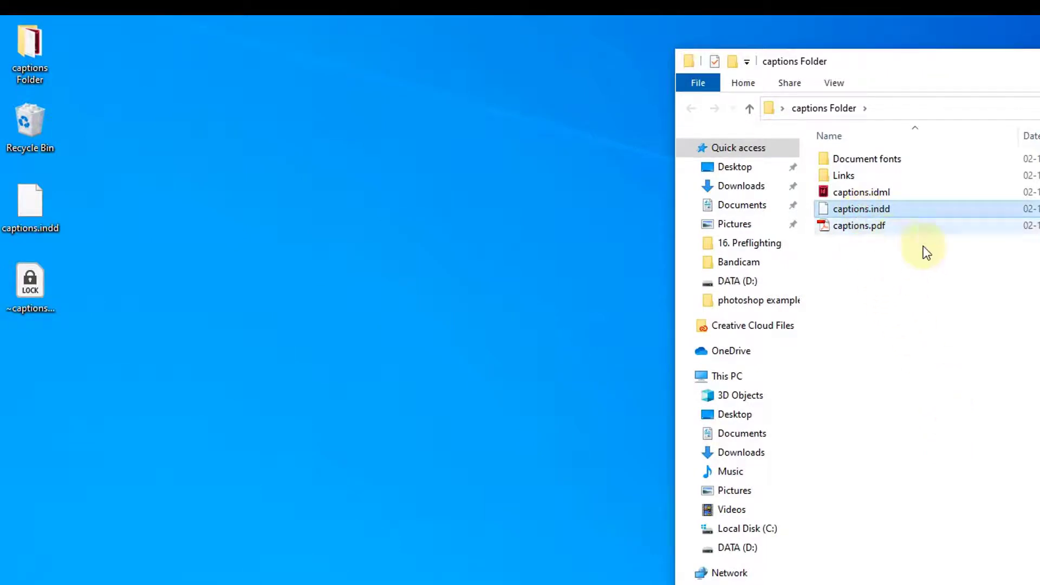
left_click(874, 190)
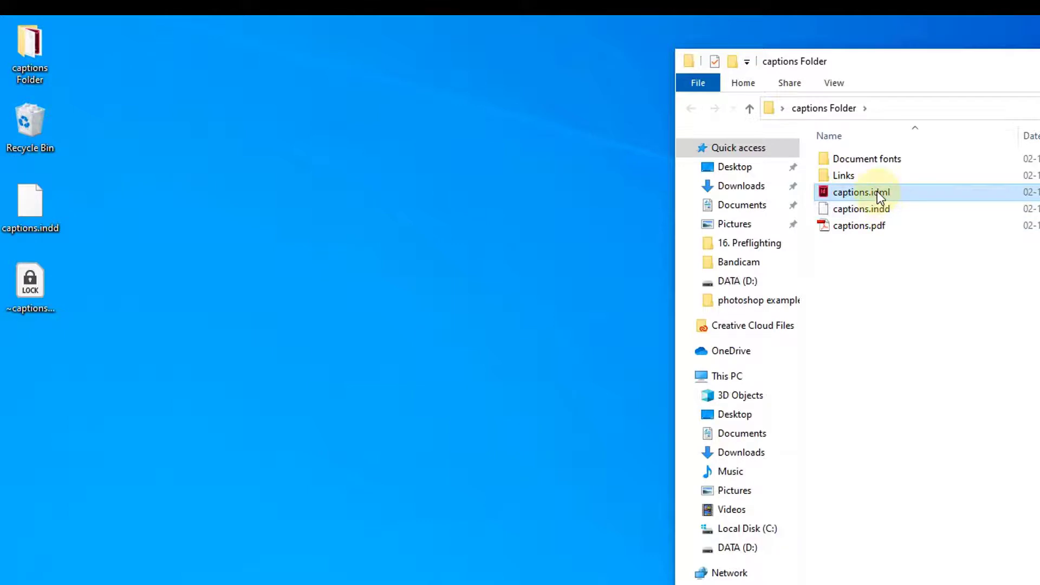
Step: Open the package's Links folder and check the copied image files
double_click(845, 175)
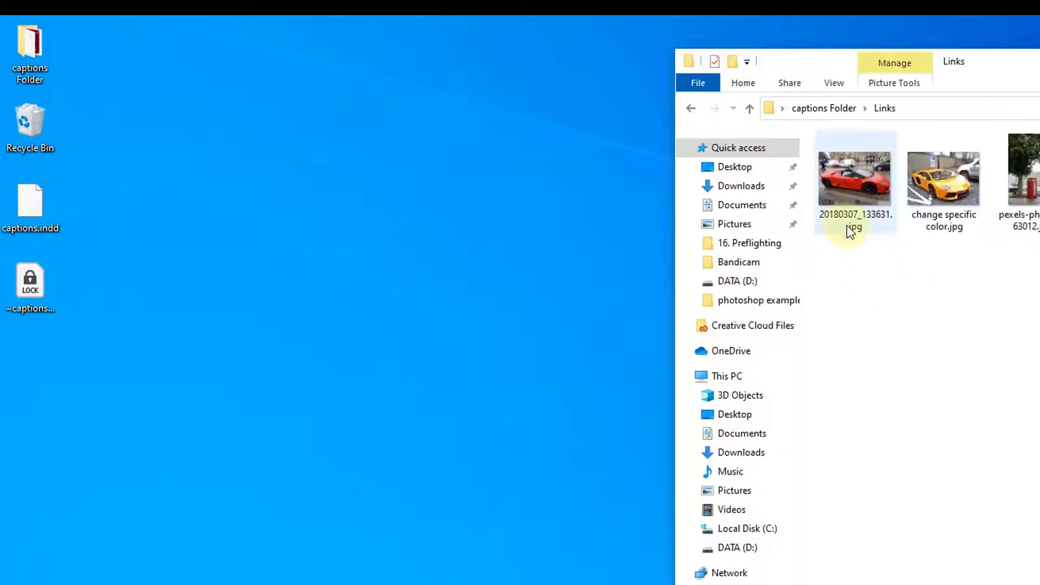
left_click(942, 200)
left_click(843, 152)
left_click(892, 147)
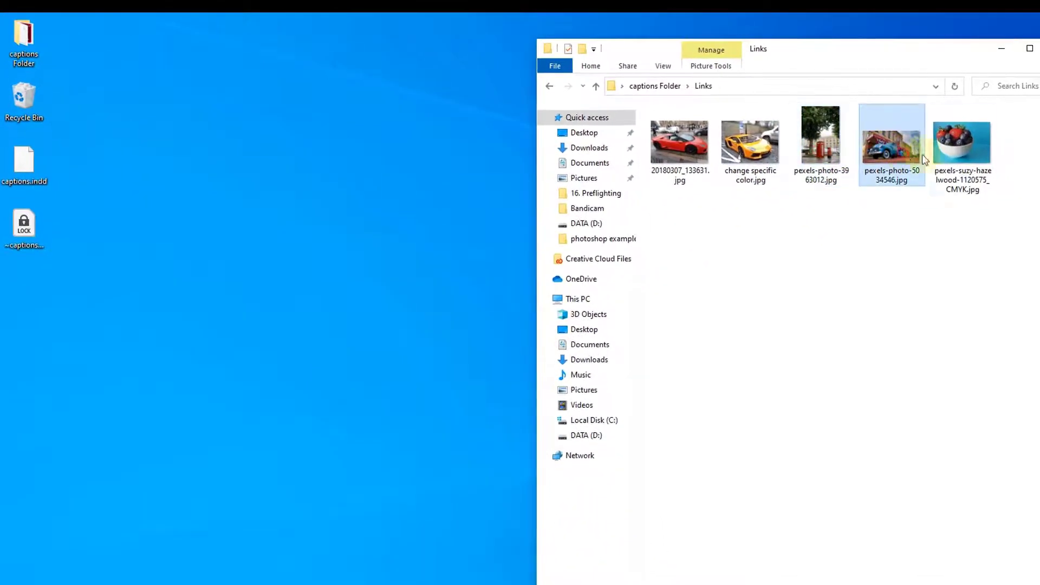
left_click(942, 151)
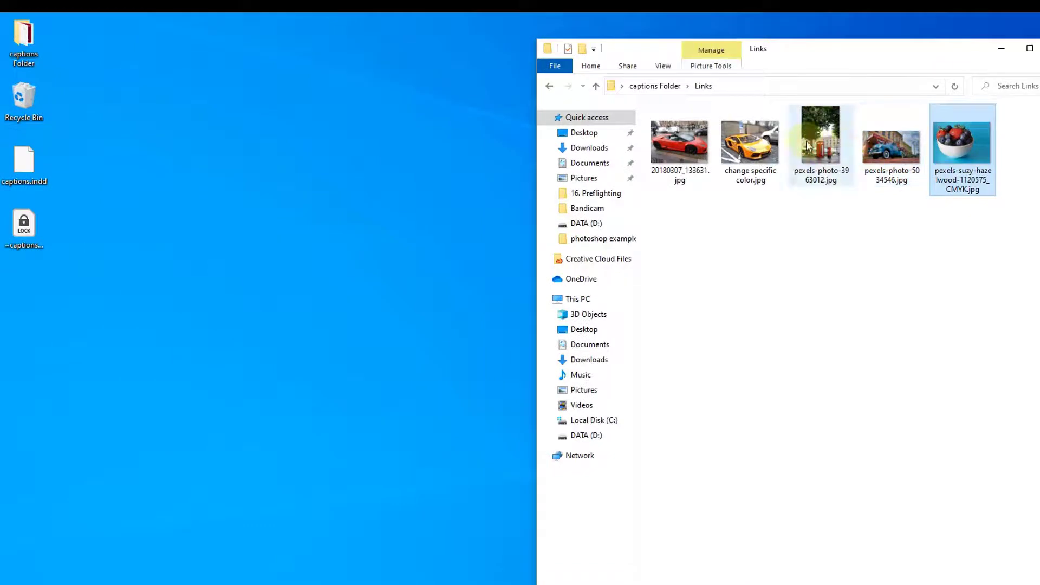
Step: Open the package's Document fonts folder from captions Folder and check AdobeArabic-Regular.otf
left_click(654, 86)
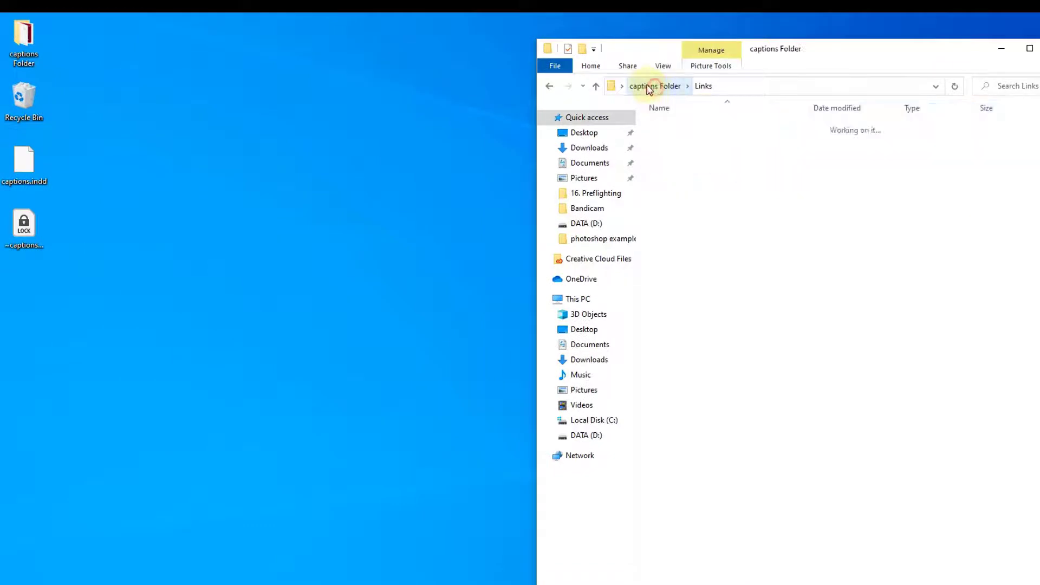
left_click(707, 125)
double_click(707, 126)
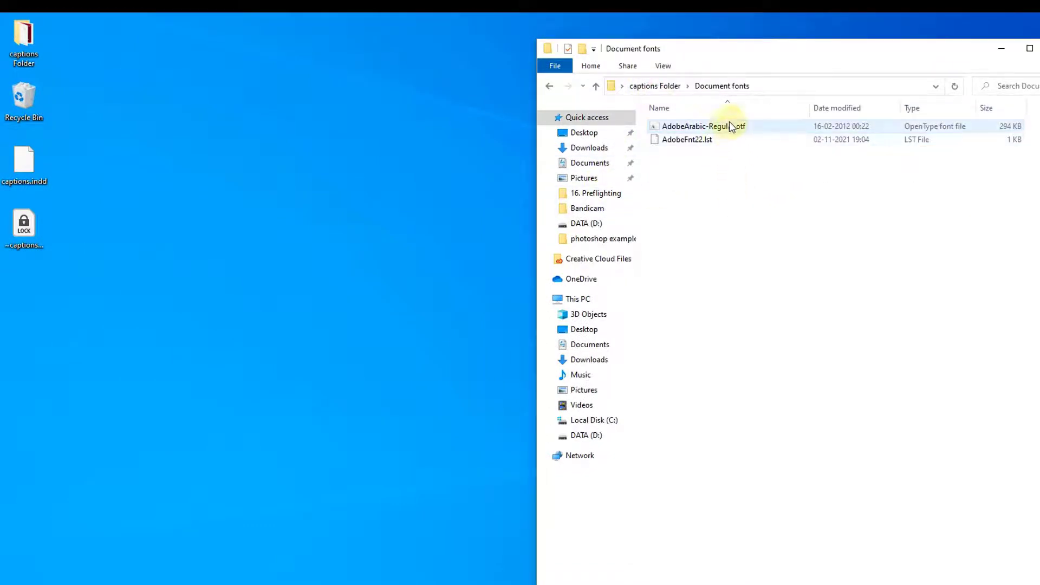
left_click(677, 126)
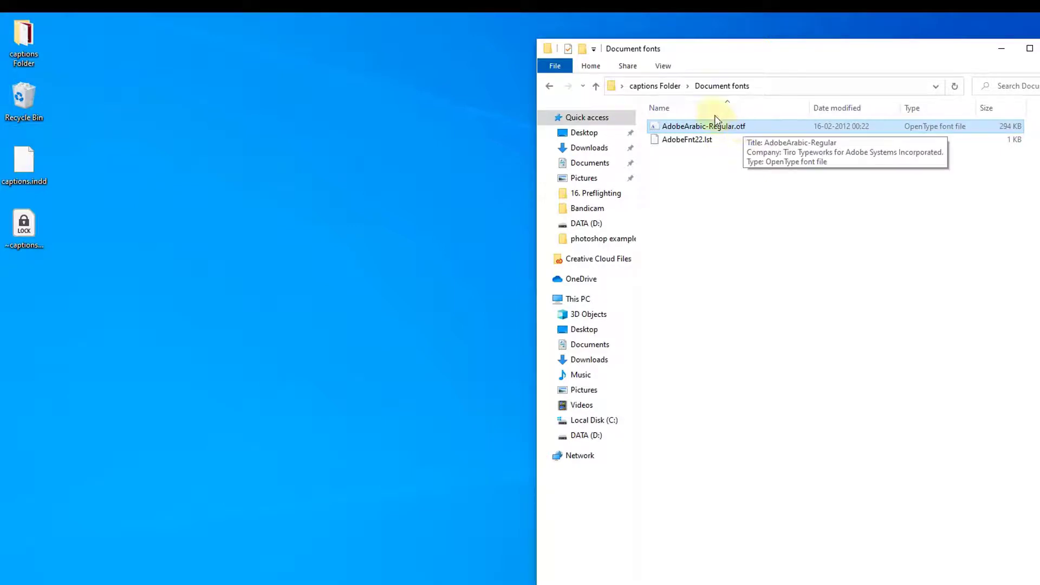
Step: Go back to captions Folder and open captions.pdf in Adobe Acrobat
left_click(659, 86)
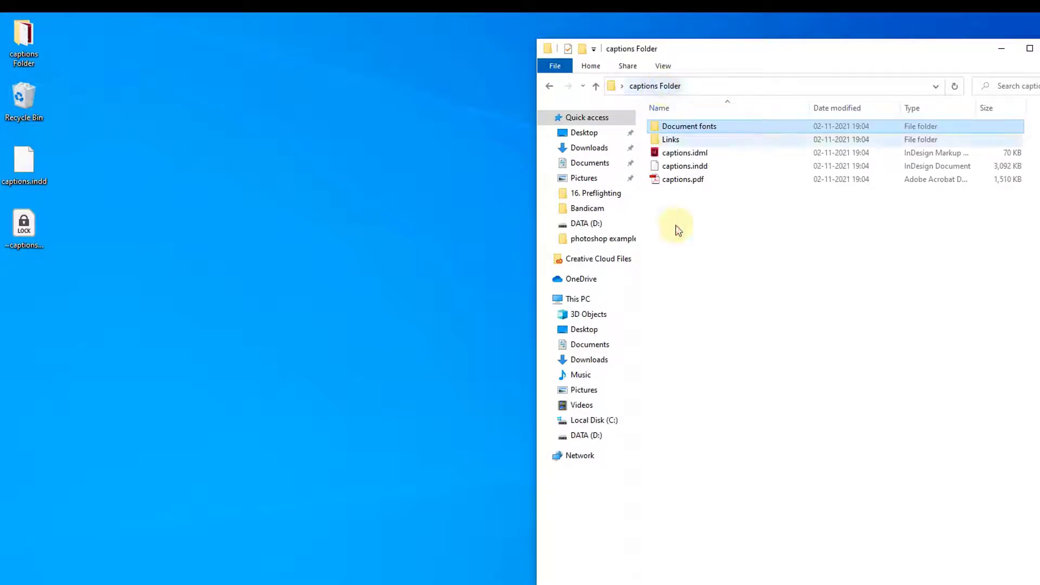
double_click(687, 182)
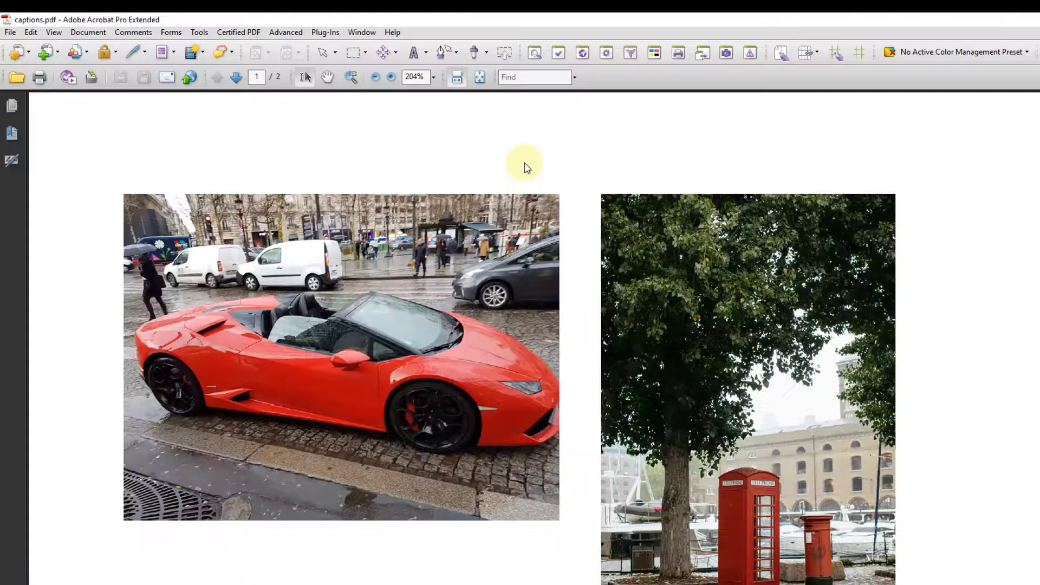
Step: Fit captions.pdf to full pages, check both pages against the layout, and close the PDF and captions Folder
left_click(479, 77)
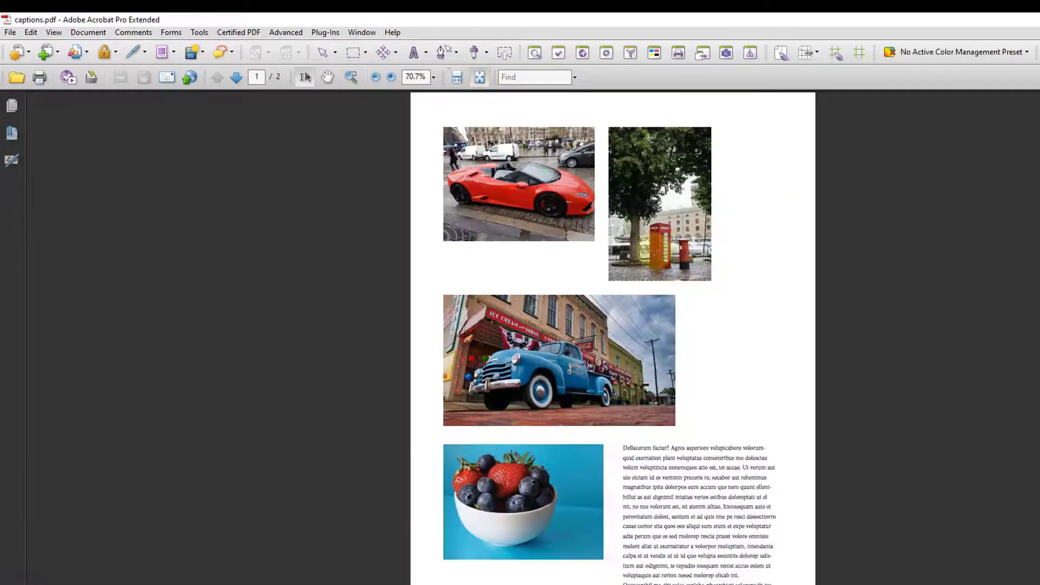
scroll(657, 255, "down", 2)
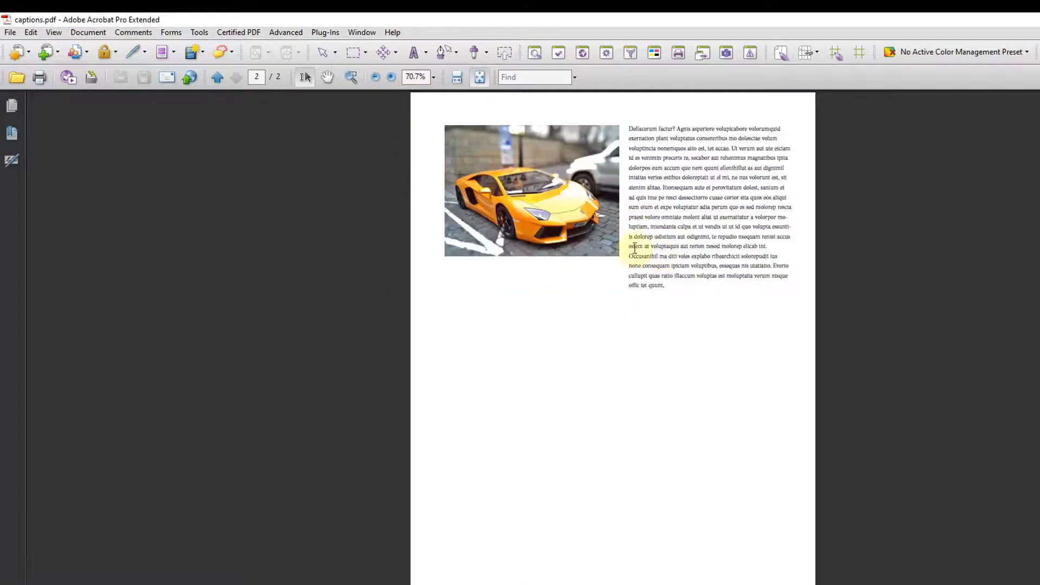
scroll(678, 243, "up", 2)
key("alt+F4")
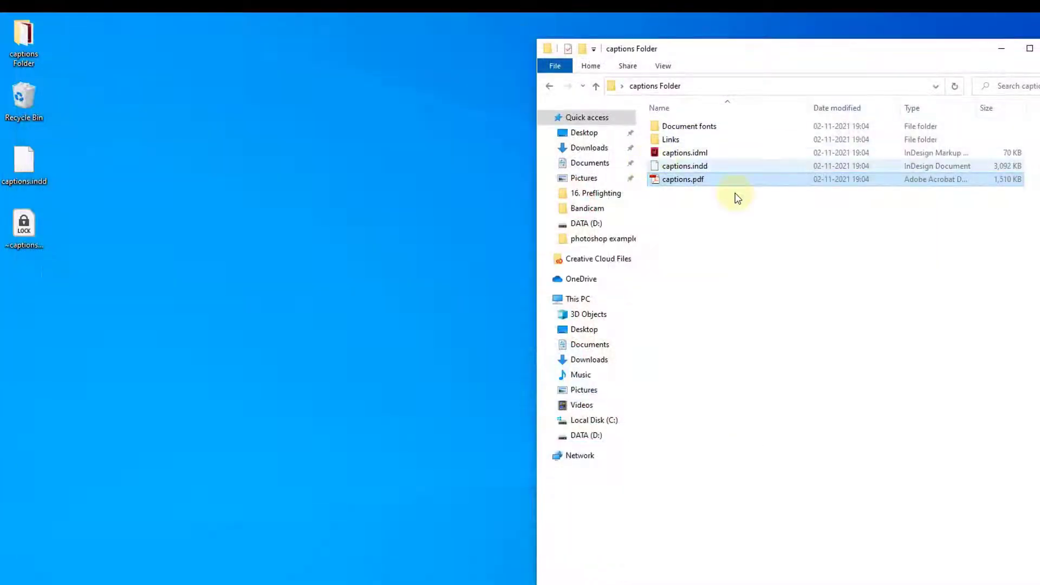
key("alt+F4")
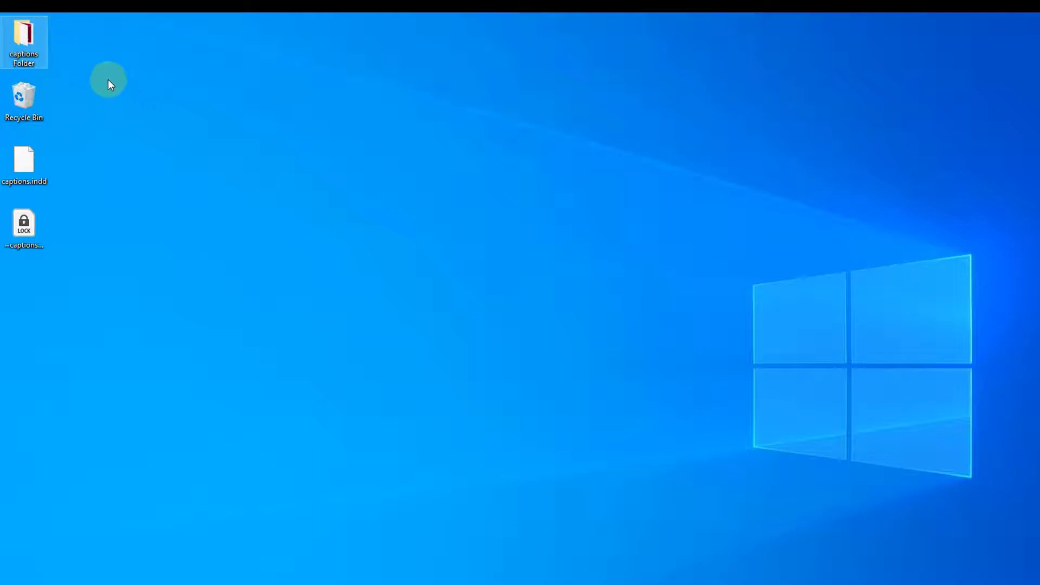
mouse_move(25, 37)
left_mouse_down()
mouse_move(332, 101)
mouse_move(313, 102)
left_mouse_up()
left_click_drag(444, 68, 272, 185)
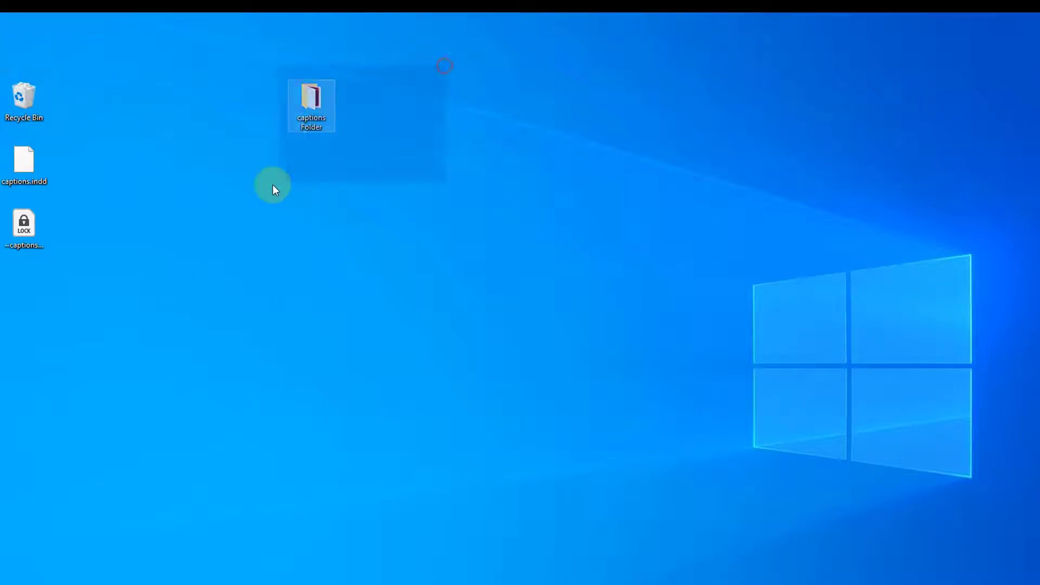
left_click_drag(320, 95, 124, 93)
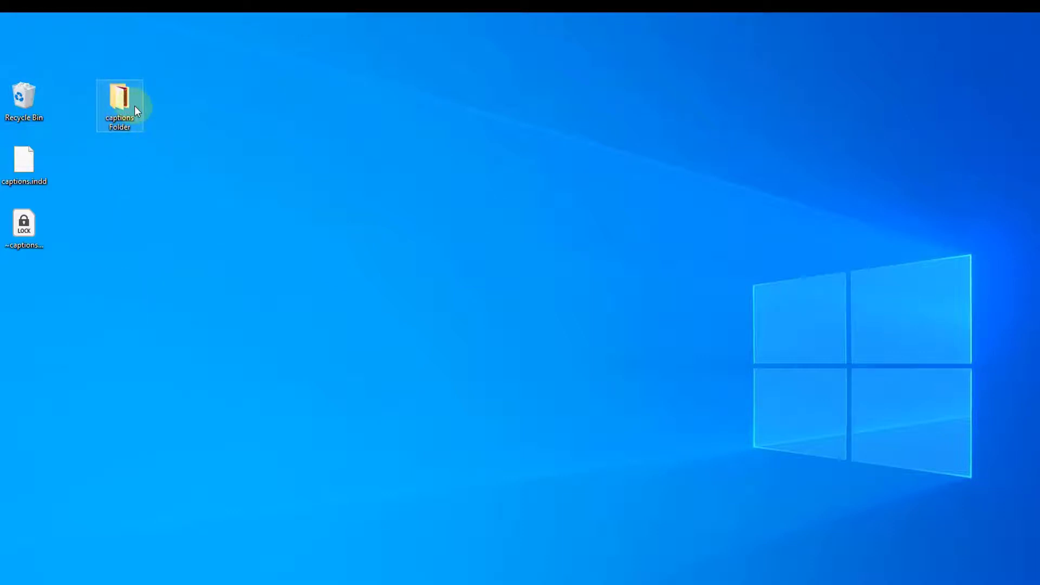
mouse_move(138, 99)
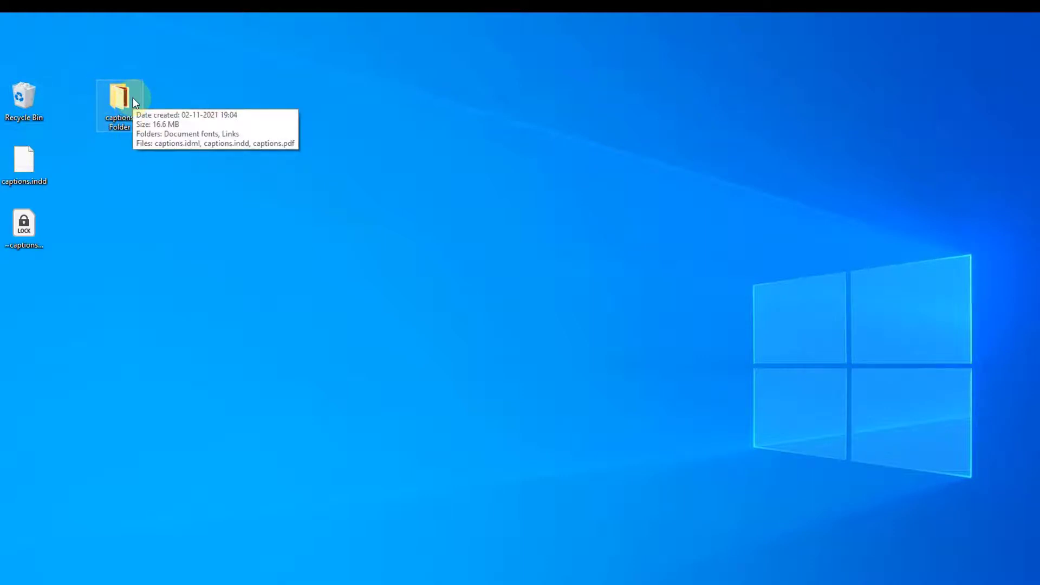
left_click_drag(191, 63, 89, 160)
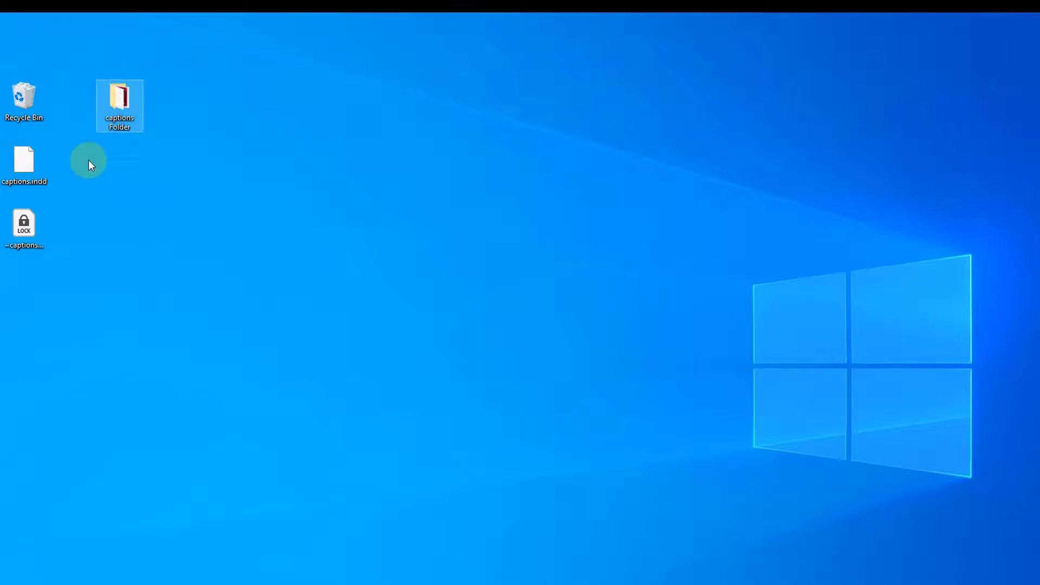
left_click_drag(238, 41, 77, 166)
left_click_drag(138, 111, 38, 49)
left_click(403, 233)
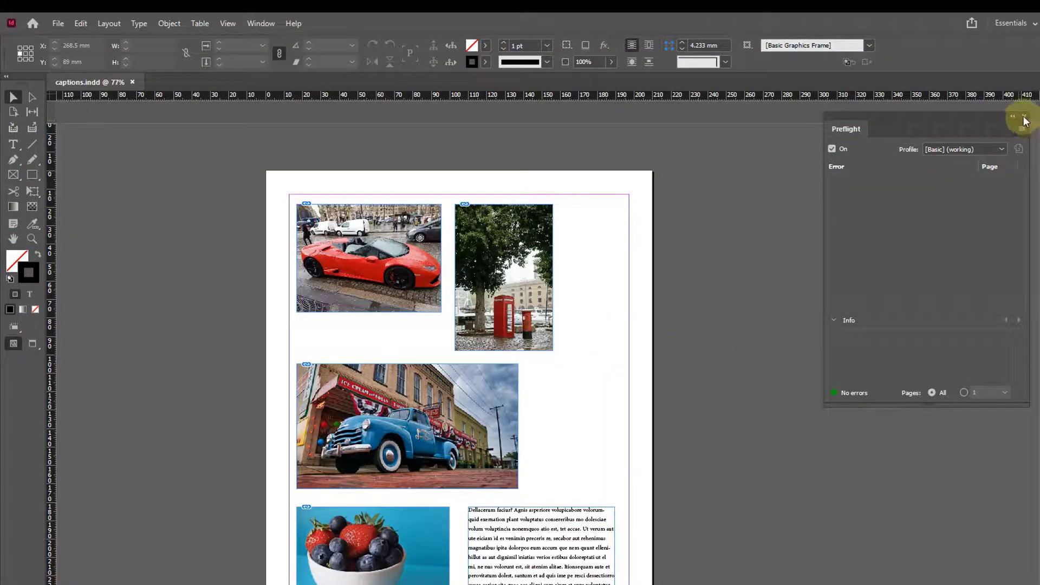
Step: Back in InDesign, close the Preflight panel and add a text frame about 49 × 16 mm reading DEMO below the berry bowl image
left_click(1025, 118)
scroll(776, 331, "down", 2)
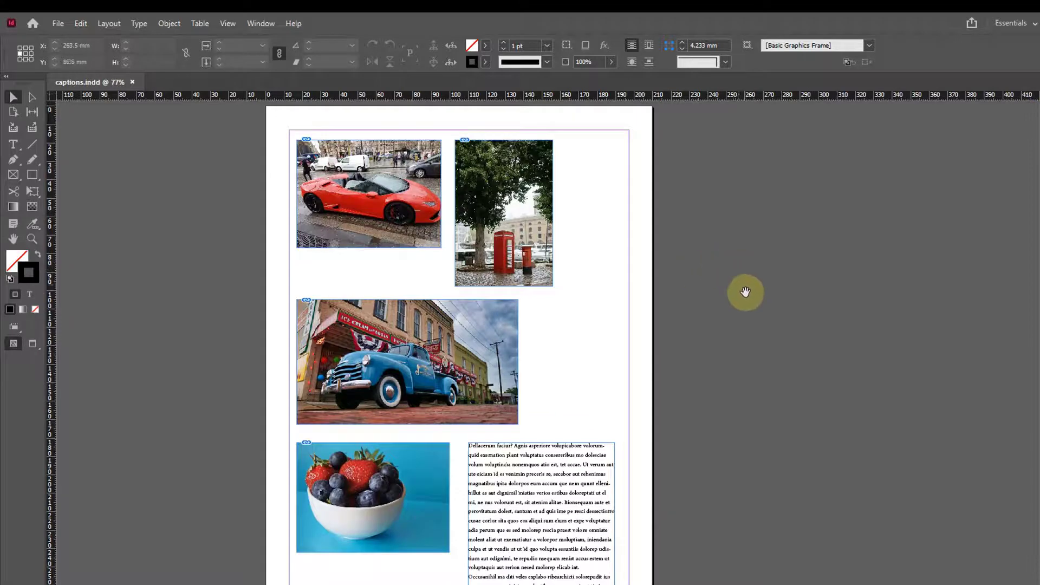
left_click(432, 469)
scroll(525, 467, "down", 3)
left_click_drag(251, 344, 686, 470)
left_click(13, 144)
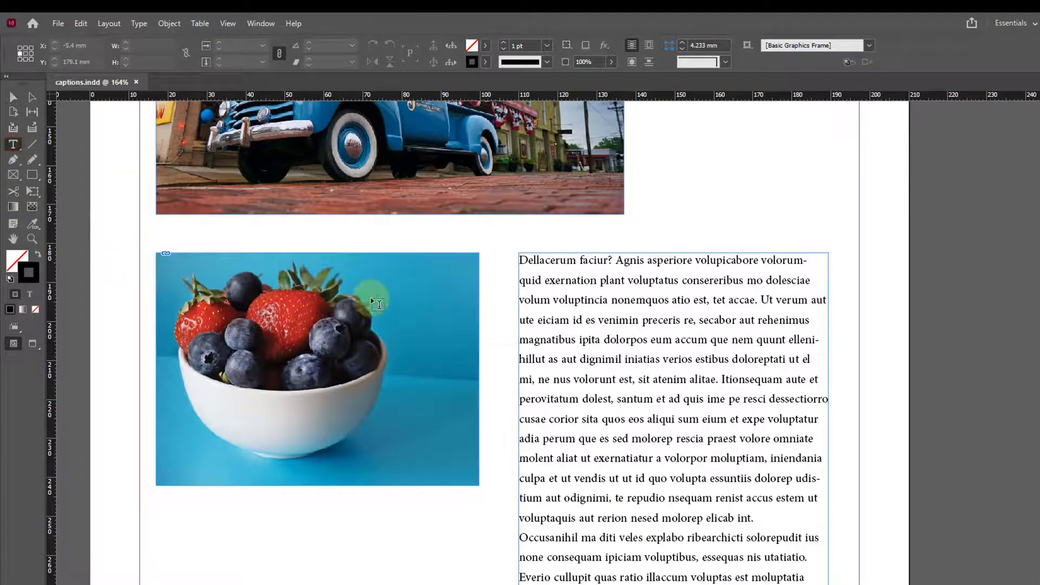
left_click_drag(189, 517, 379, 581)
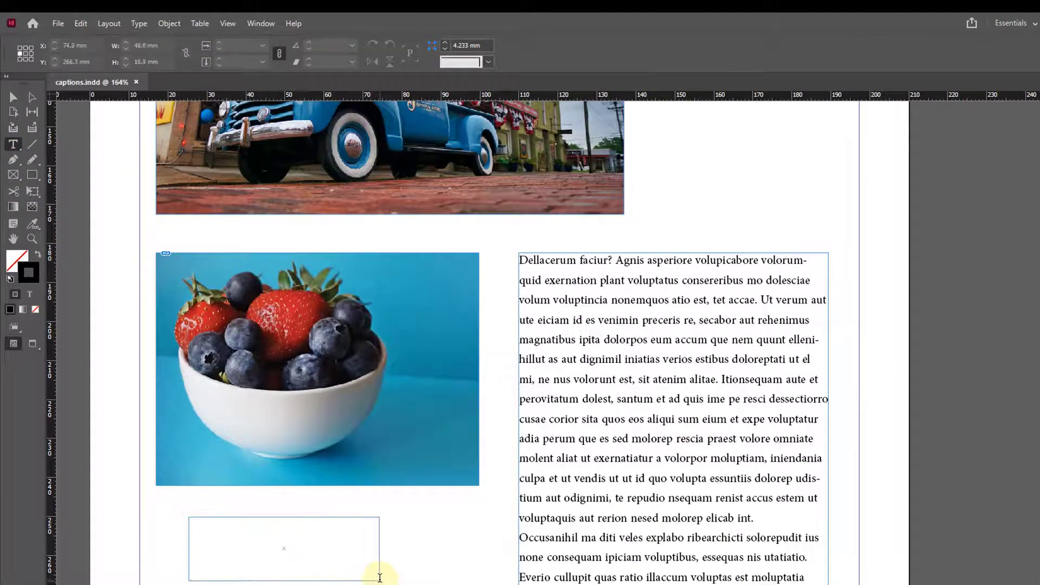
type("DEMO")
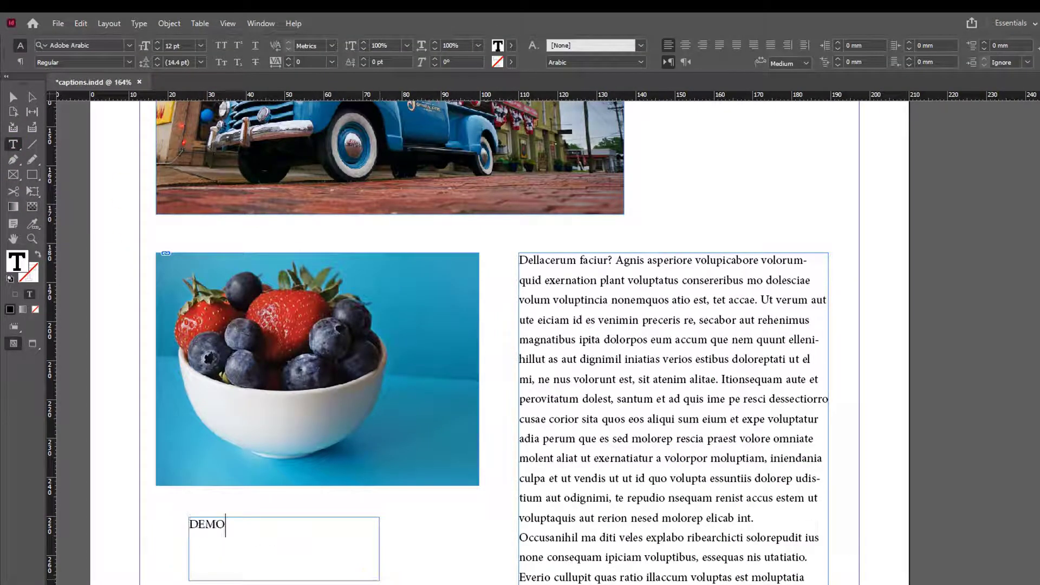
Step: Make the whole DEMO text bold and enlarge it with a bigger preset font size
key("ctrl+a")
left_click(130, 63)
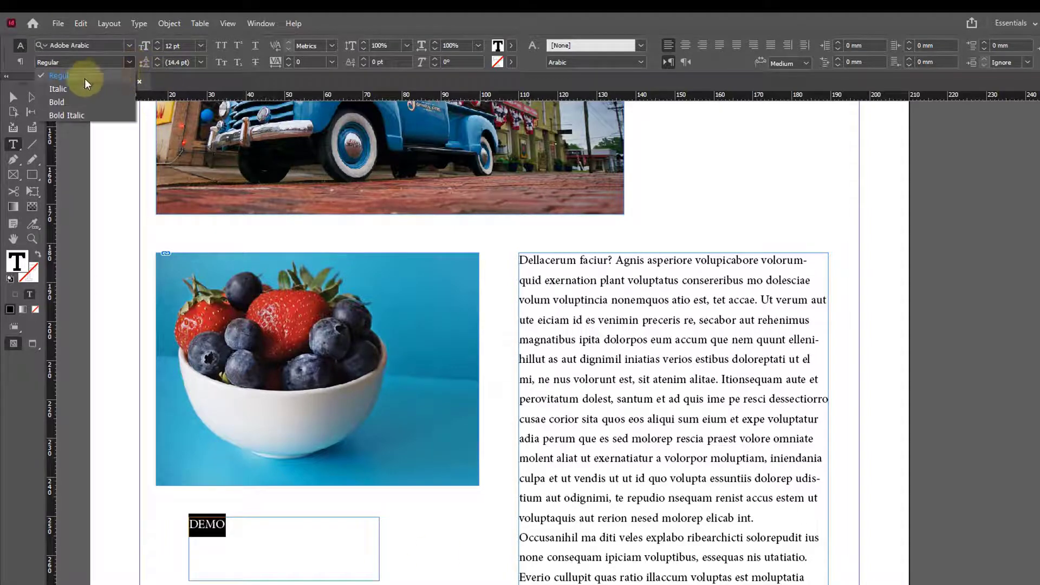
left_click(70, 103)
left_click(200, 46)
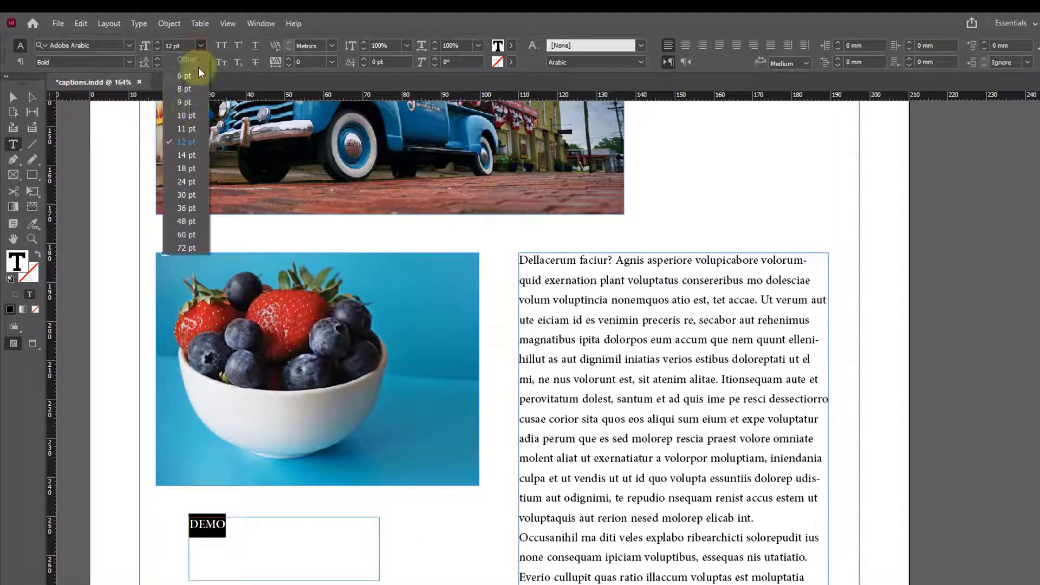
left_click(184, 171)
Step: Fit the frame to the DEMO text and place it over the berry bowl image's lower-right corner, about X 77 mm, Y 236 mm
left_click(13, 98)
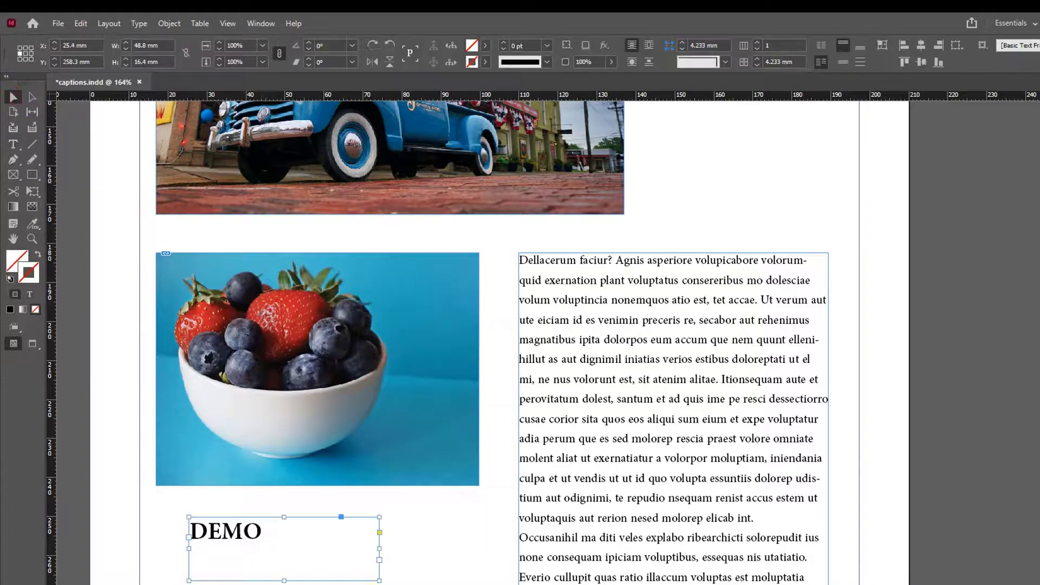
double_click(379, 581)
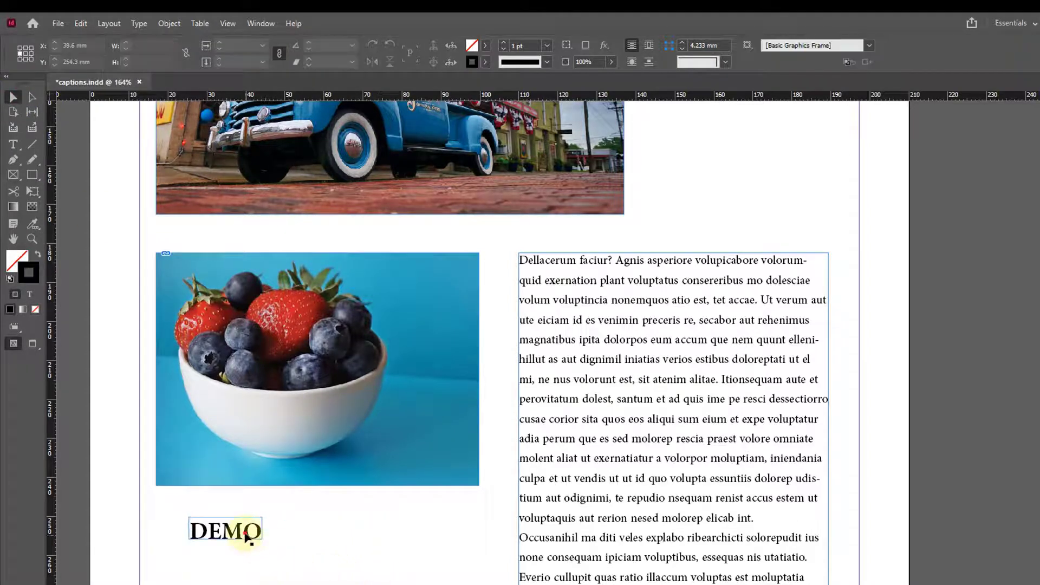
left_click_drag(245, 537, 446, 471)
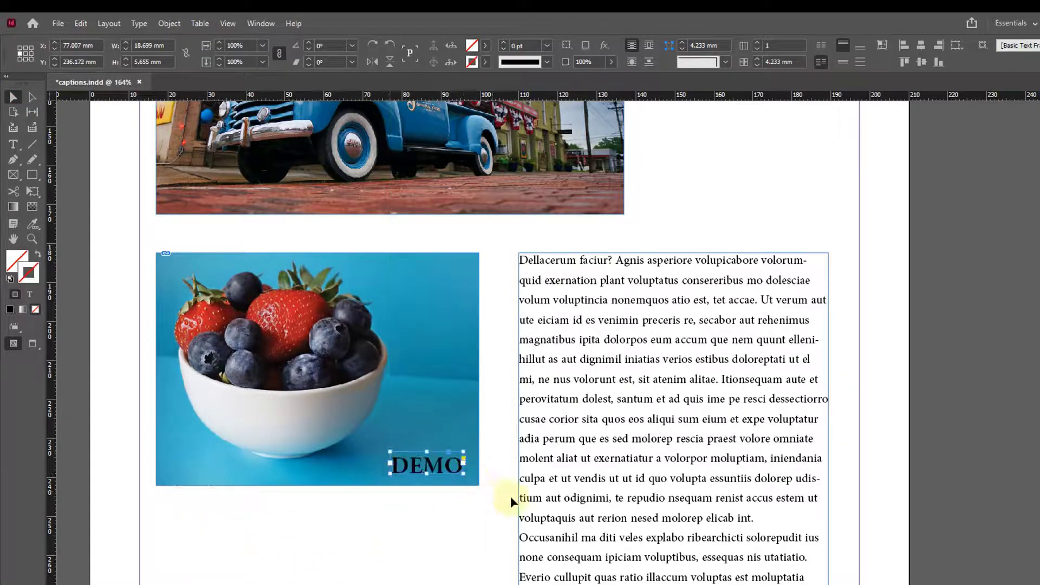
left_click(454, 512)
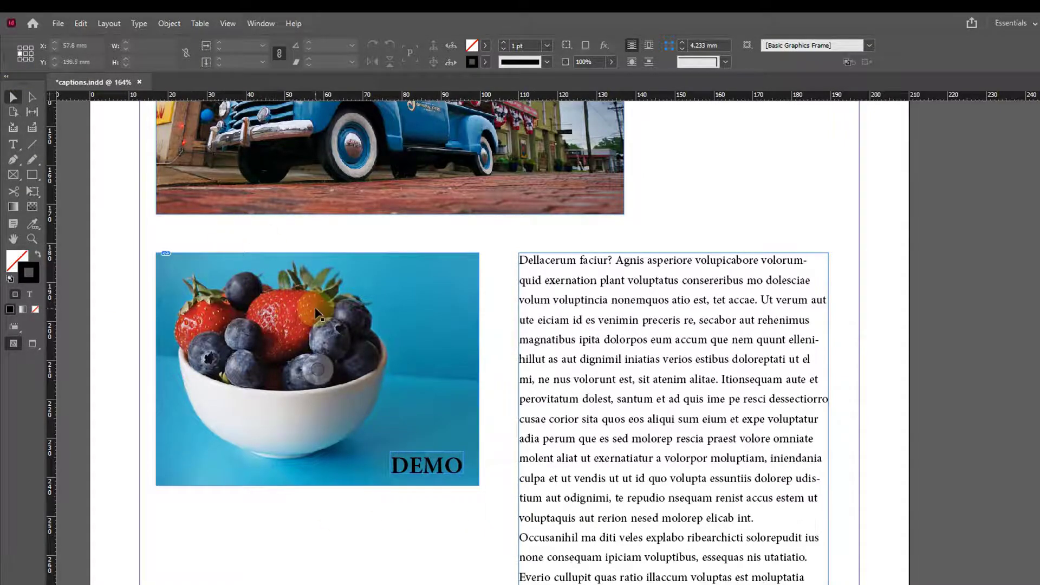
Step: Open the Separations Preview for the document and set its view to Separations
left_click(577, 417, "ctrl+alt")
left_click(481, 392, "ctrl+alt")
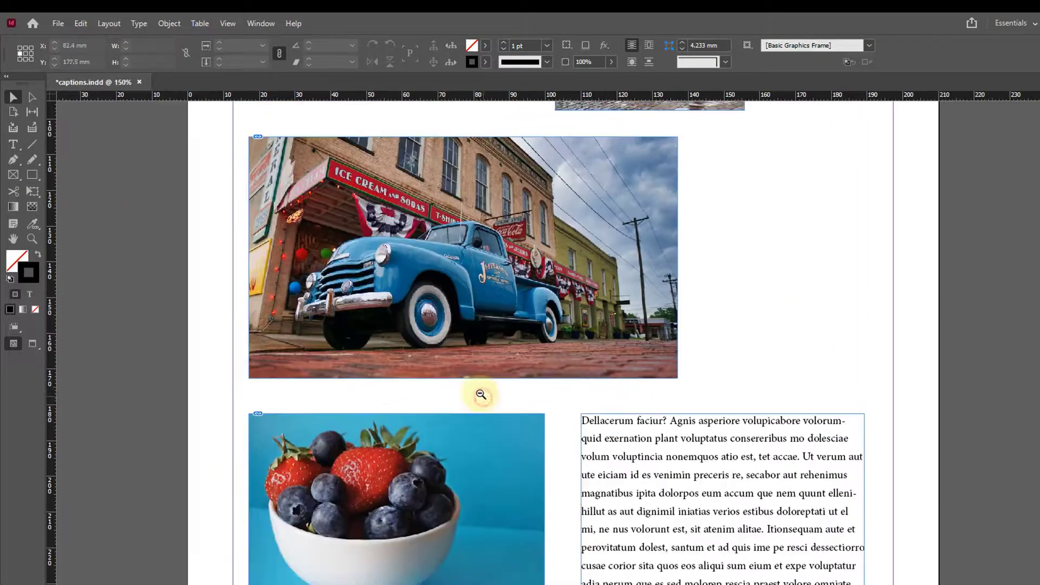
left_click_drag(724, 323, 632, 341)
left_click(569, 342, "ctrl+alt")
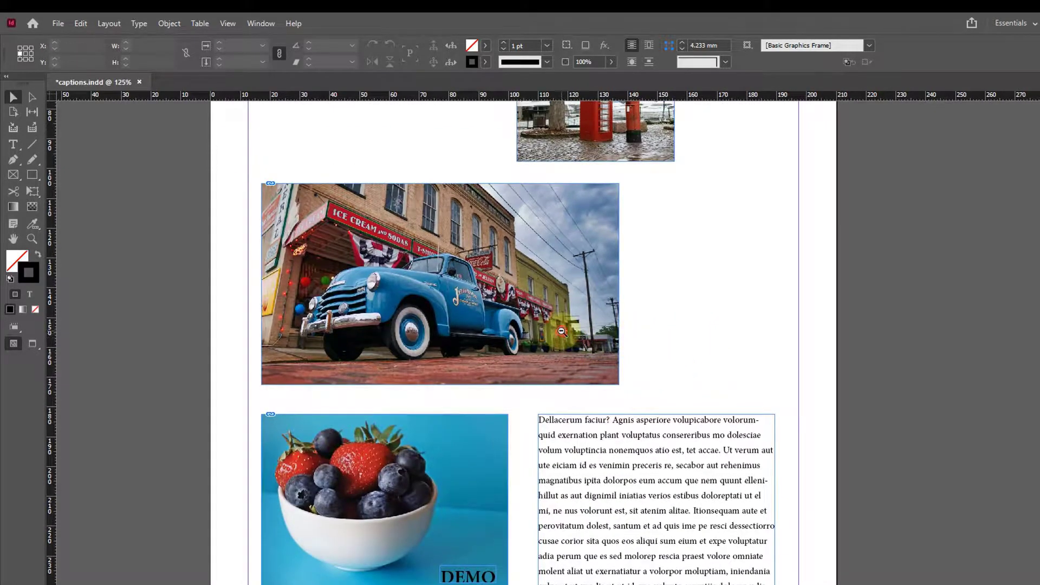
left_click_drag(699, 293, 667, 304)
left_click(609, 326, "ctrl+alt")
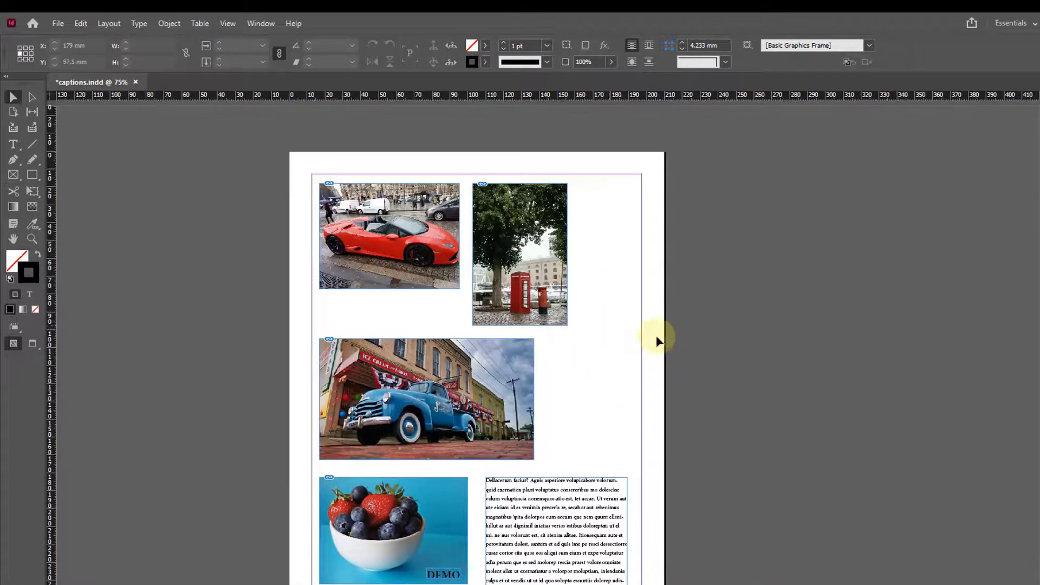
scroll(488, 302, "down", 2)
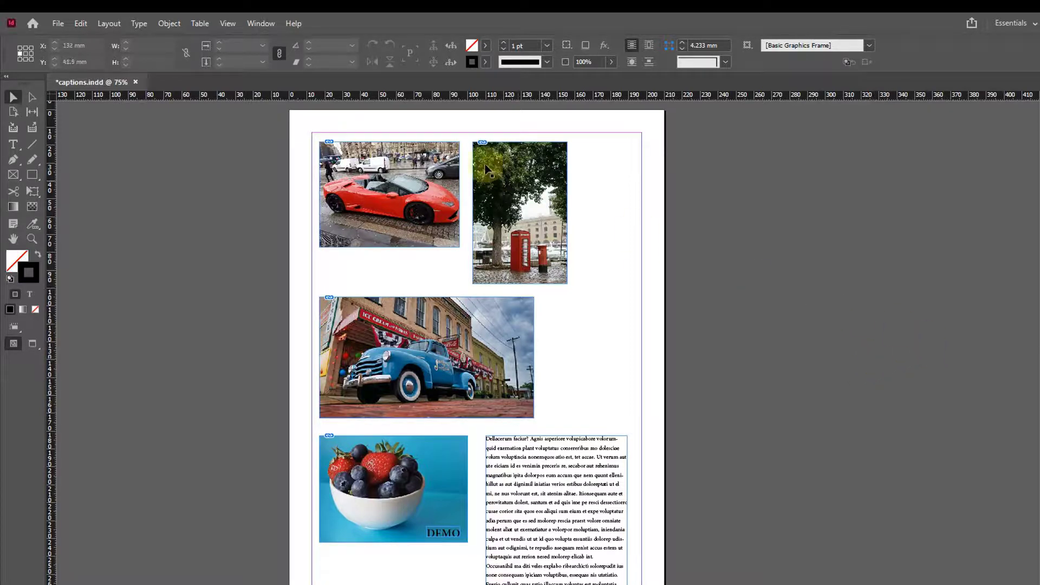
left_click(262, 23)
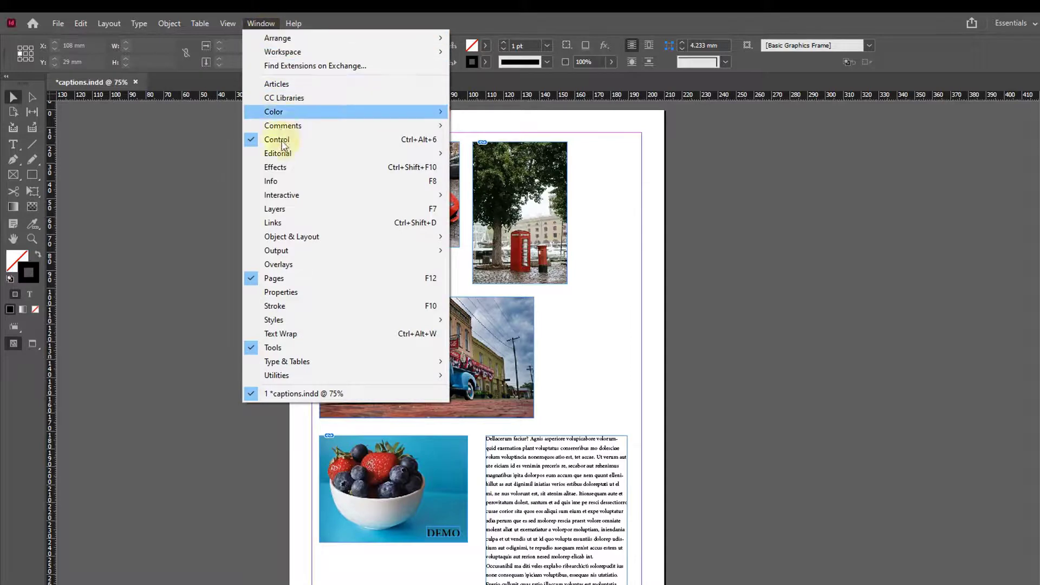
mouse_move(271, 250)
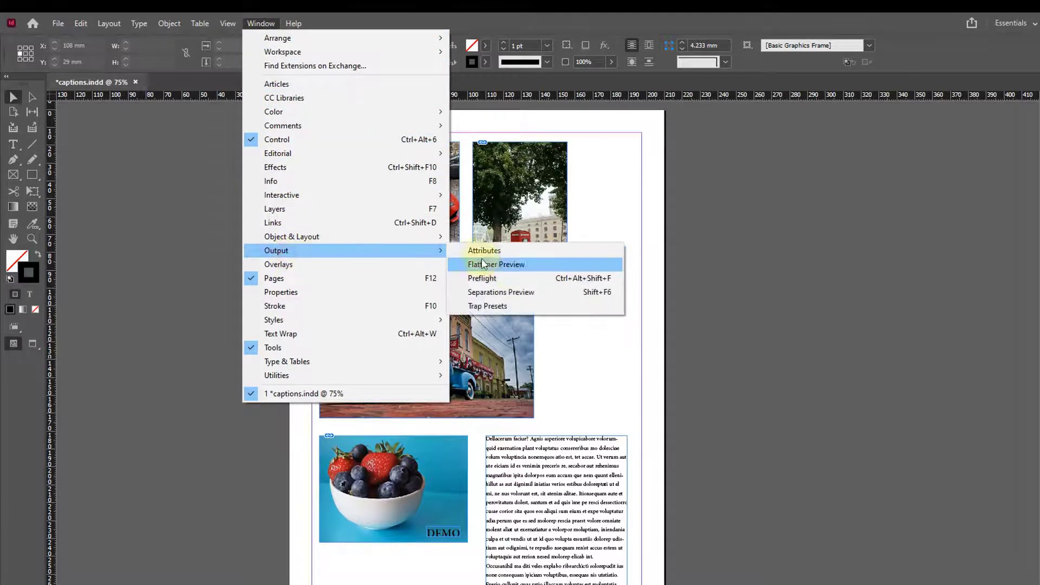
left_click(506, 296)
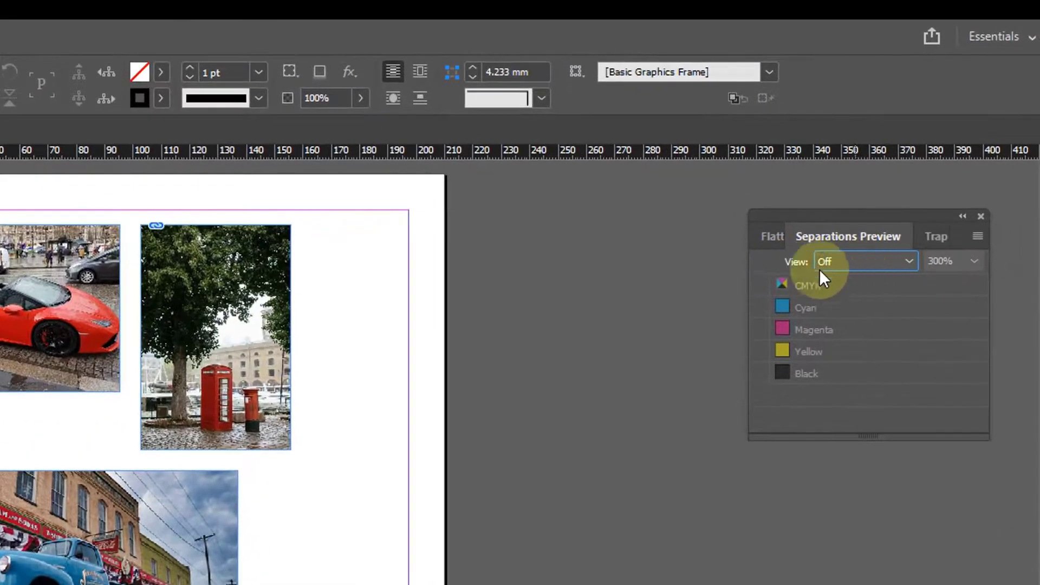
left_click(847, 260)
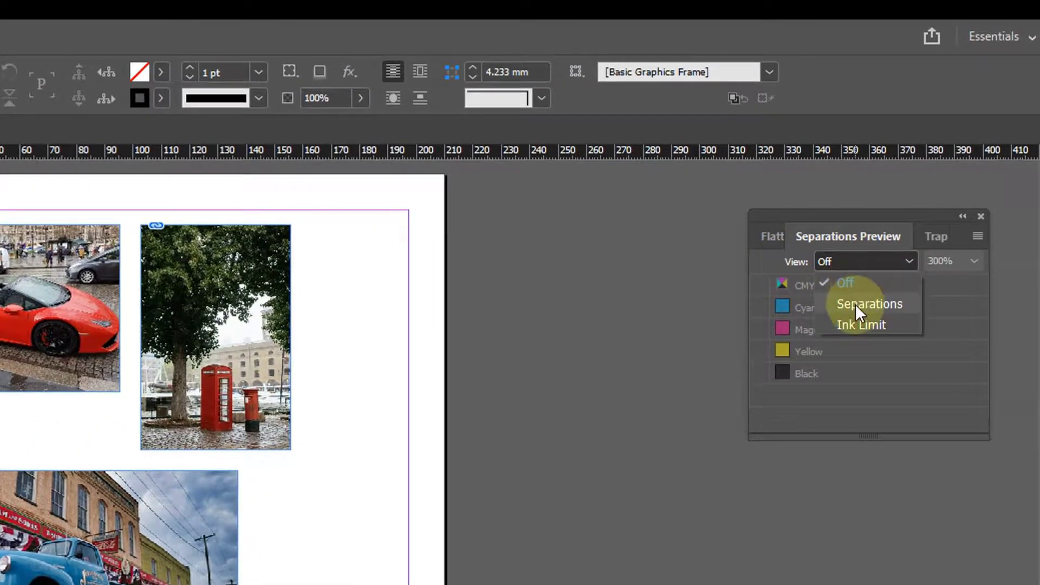
left_click(856, 304)
Step: Move the Separations Preview panel beside the page's truck and berry bowl images
mouse_move(846, 217)
left_mouse_down()
mouse_move(658, 200)
mouse_move(519, 226)
mouse_move(483, 216)
mouse_move(415, 230)
mouse_move(452, 584)
mouse_move(0, 584)
left_mouse_up()
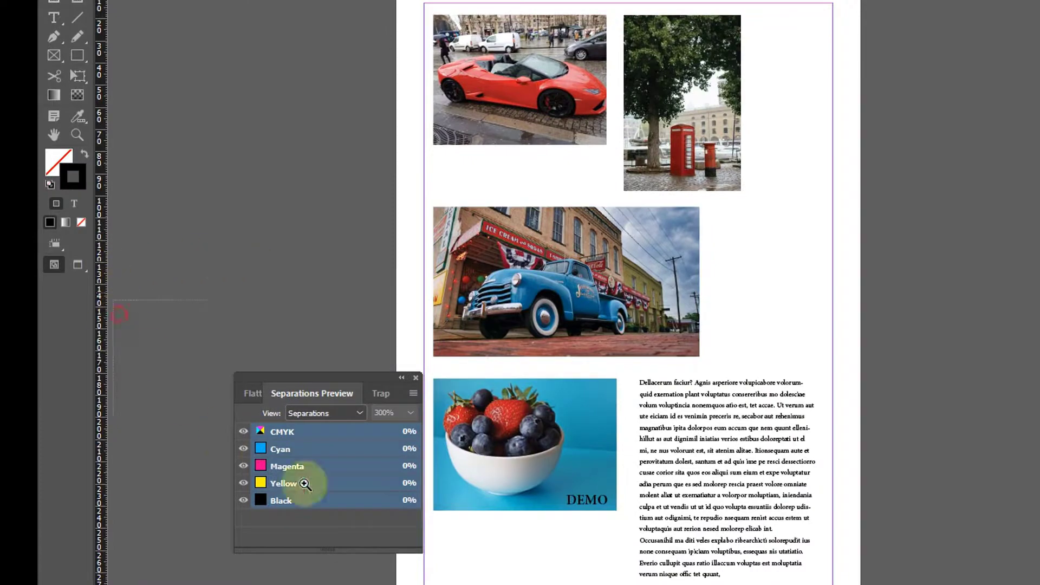
key("ctrl+equal")
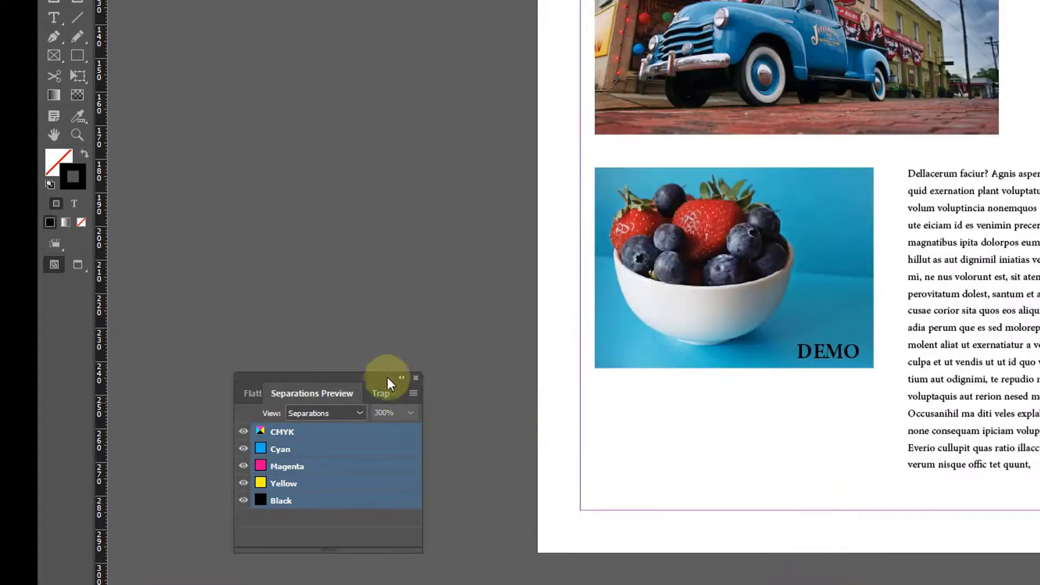
left_click_drag(362, 375, 499, 278)
scroll(726, 268, "up", 3)
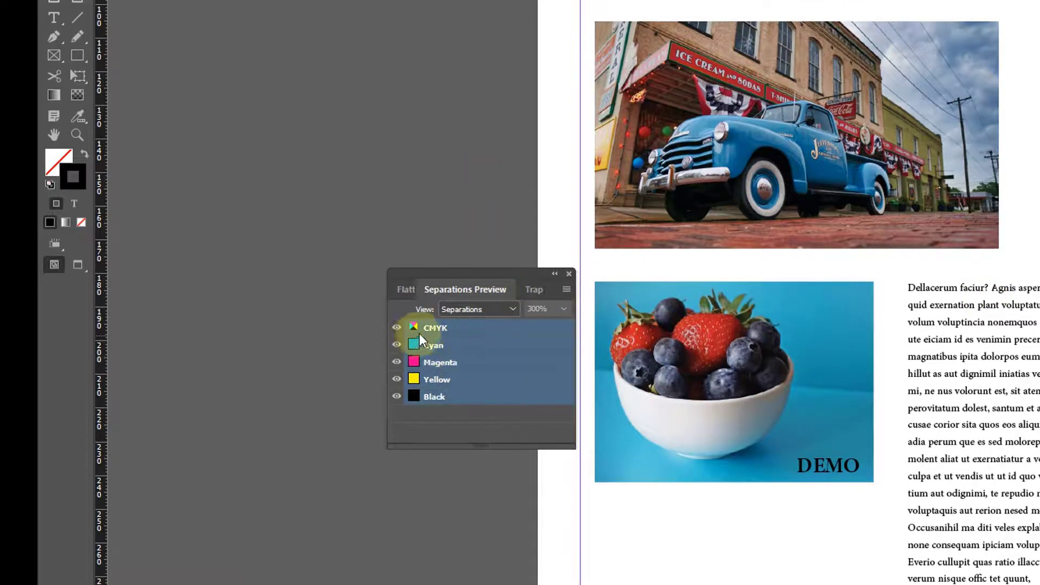
Step: Preview the Cyan plate alone and inspect the ink coverage across the page images, including the DEMO area, followed by the Magenta plate
left_click(463, 346)
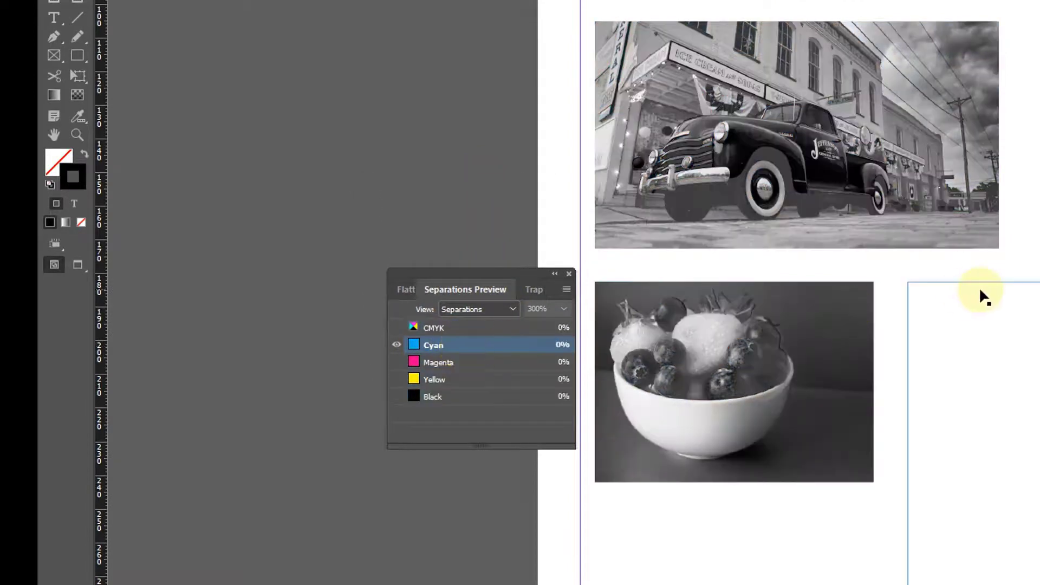
scroll(1025, 111, "up", 5)
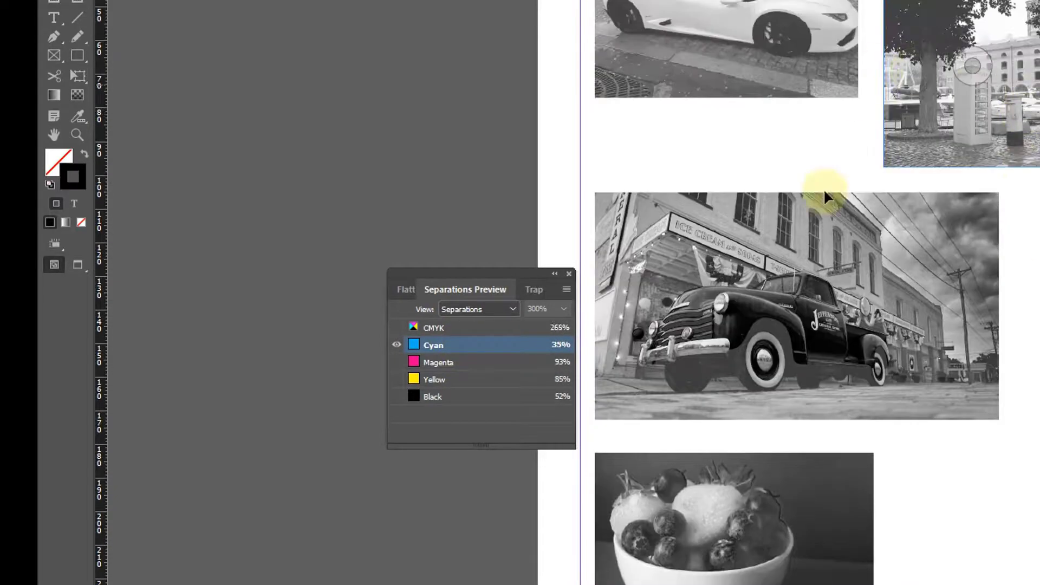
scroll(932, 188, "down", 3)
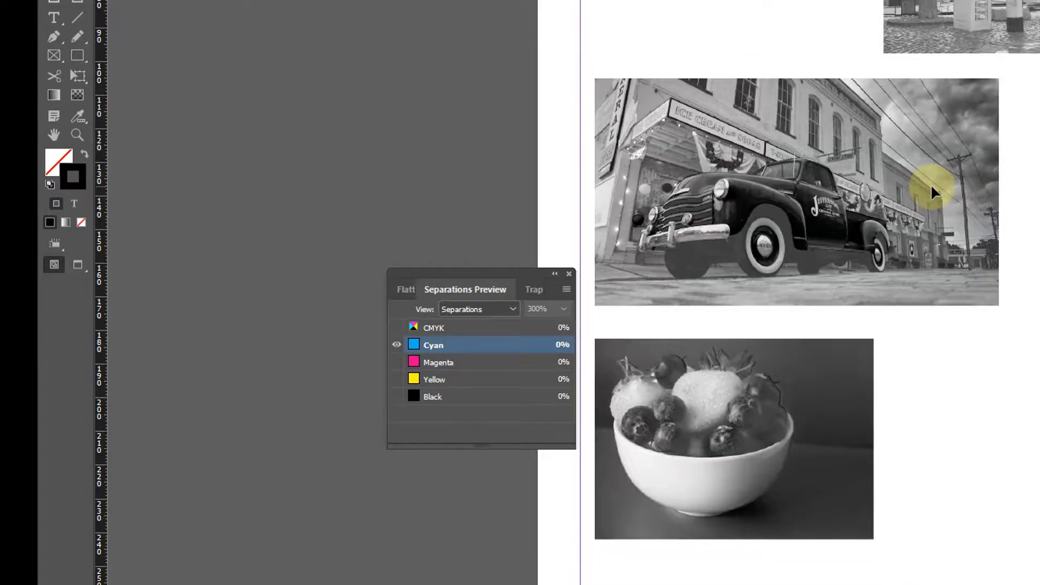
scroll(932, 188, "down", 2)
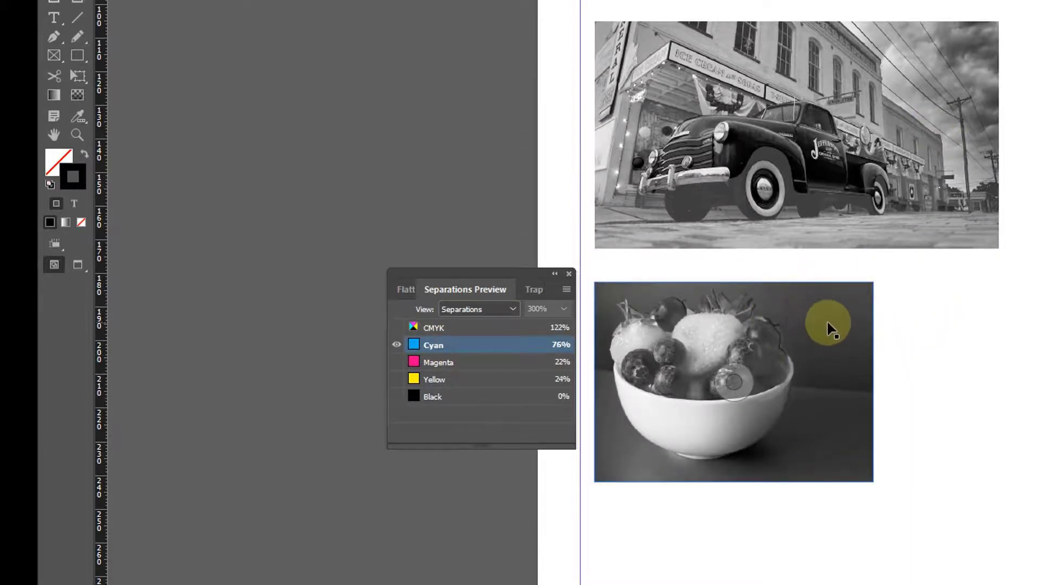
left_click(487, 362)
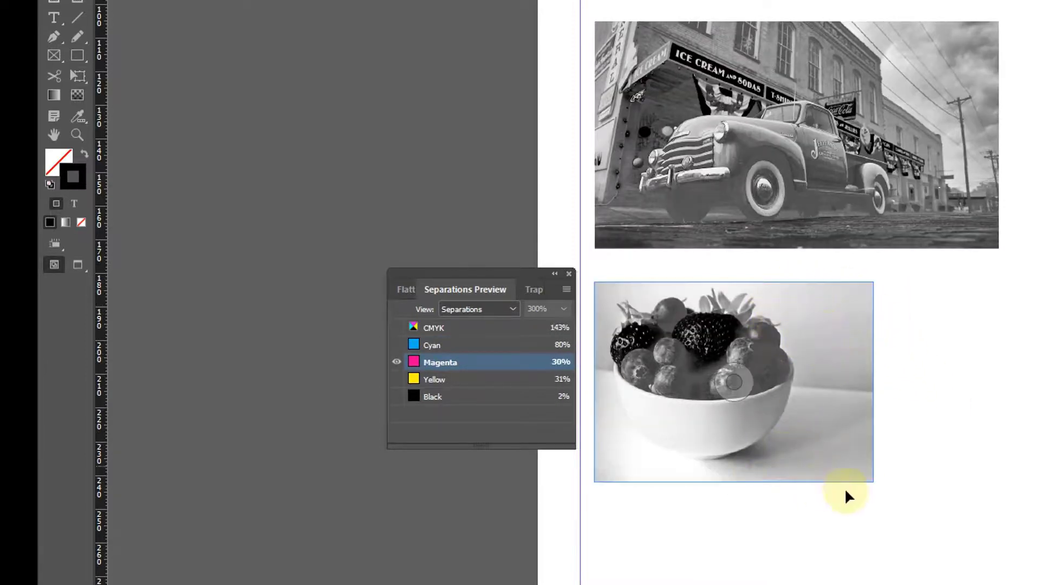
Step: Preview the Yellow plate alone, followed by the Black plate, and check the DEMO text over the berry bowl image on each
left_click(445, 382)
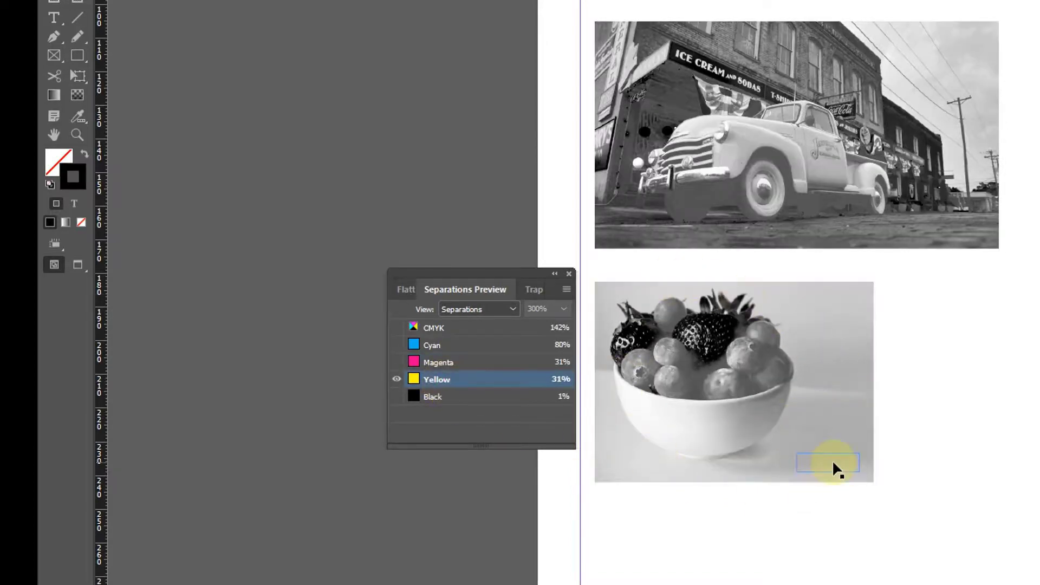
left_click(463, 397)
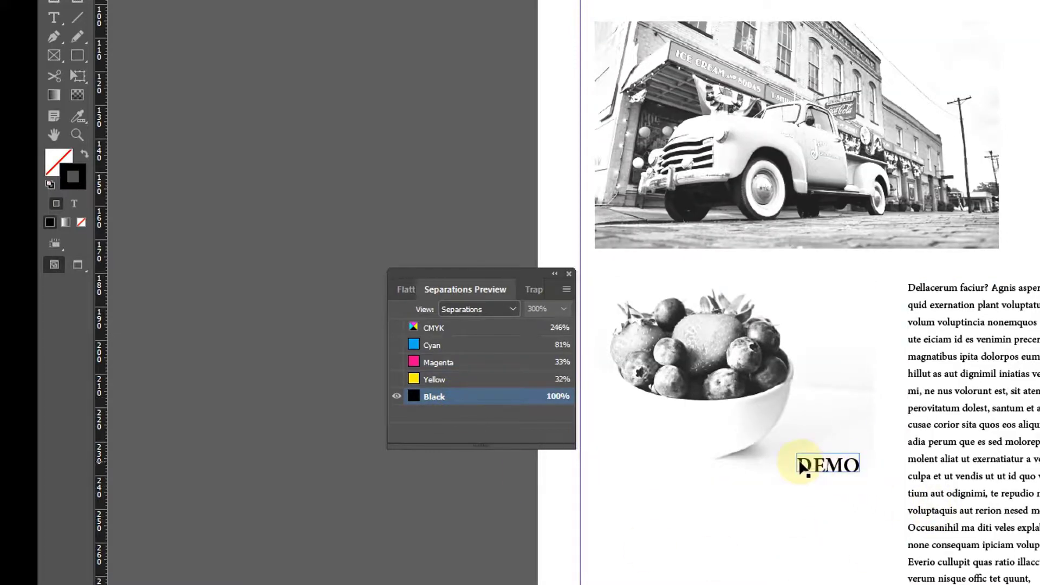
Step: Move the Separations Preview panel clear of the page and inspect the Black plate across the page's images and body text
scroll(931, 445, "up", 3)
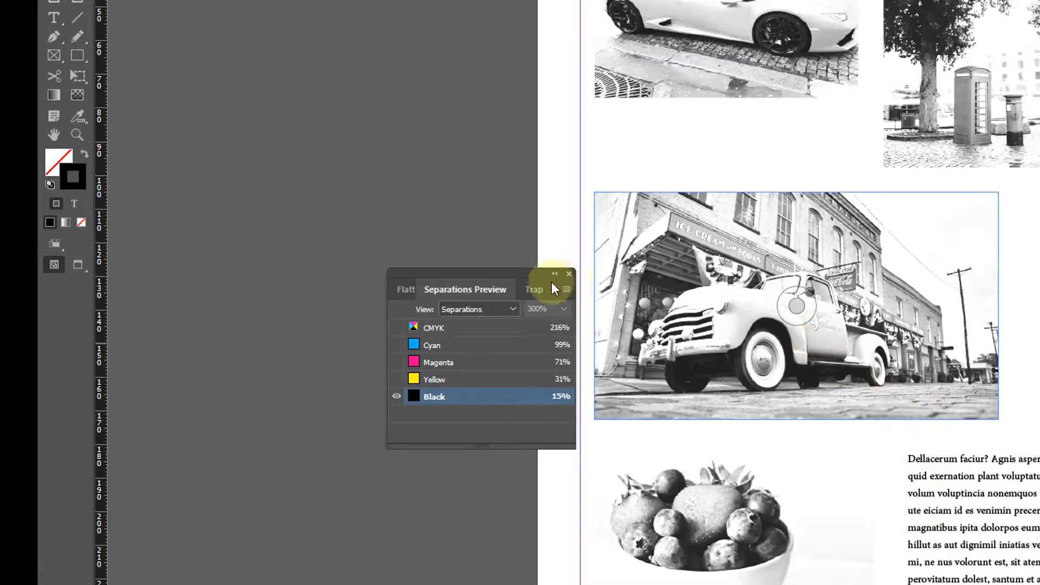
left_click_drag(501, 274, 421, 168)
scroll(880, 298, "up", 3)
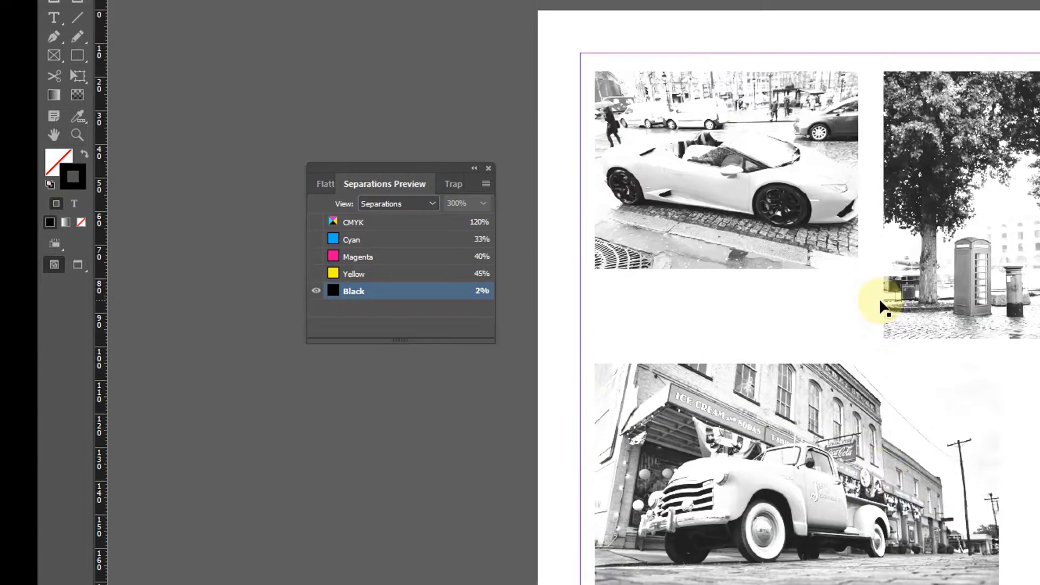
scroll(846, 282, "down", 4)
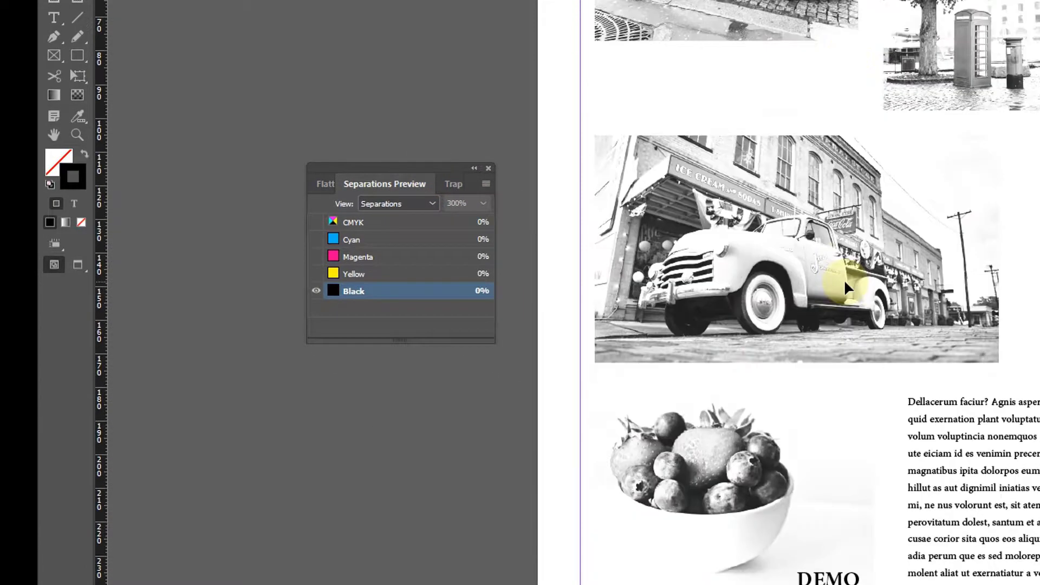
left_click(578, 395, "ctrl+alt")
left_click_drag(1021, 175, 904, 254)
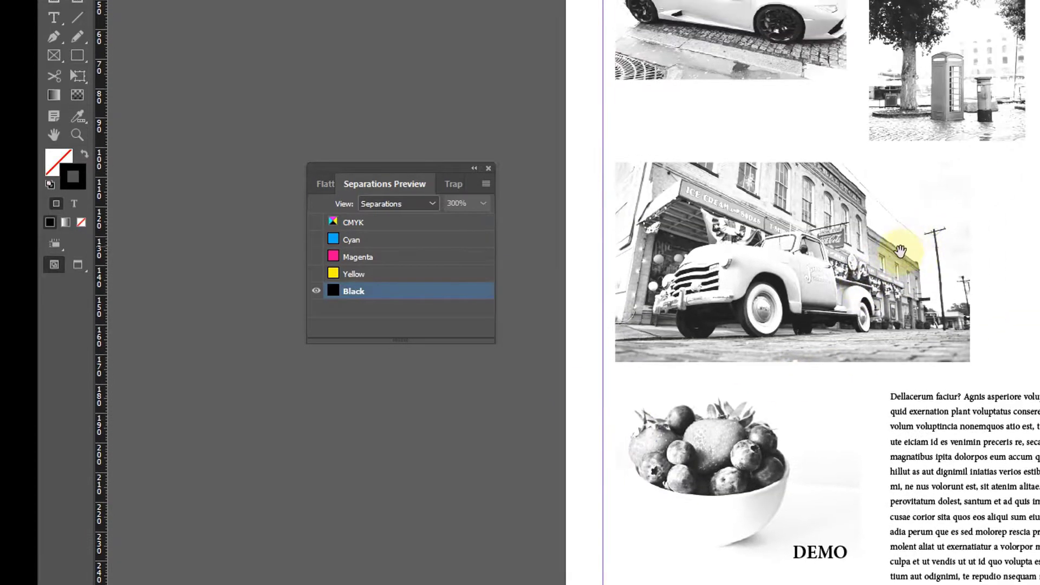